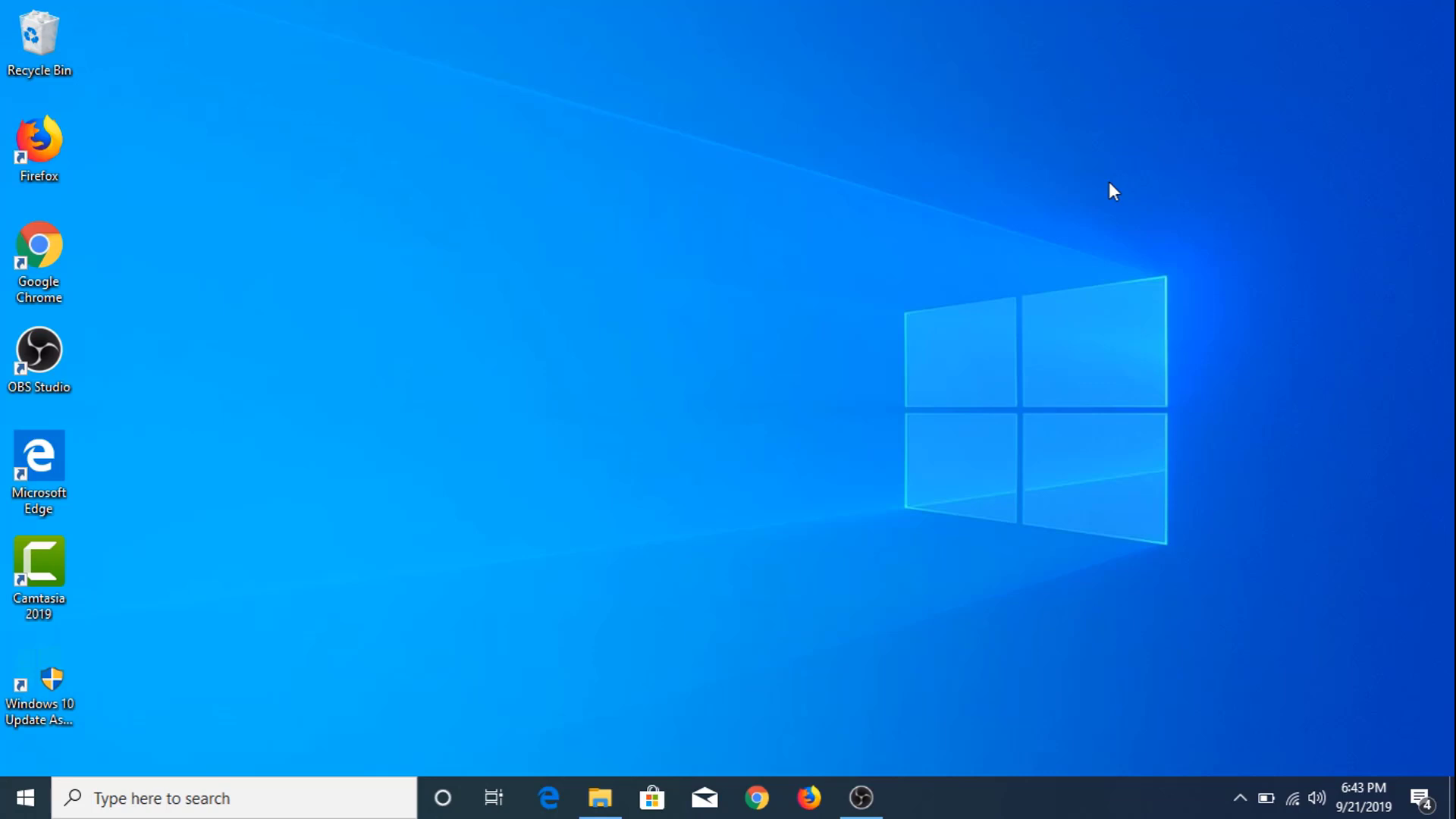
Check the current drives in This PC, then launch Disk Management from the Win+X menu.
click(600, 798)
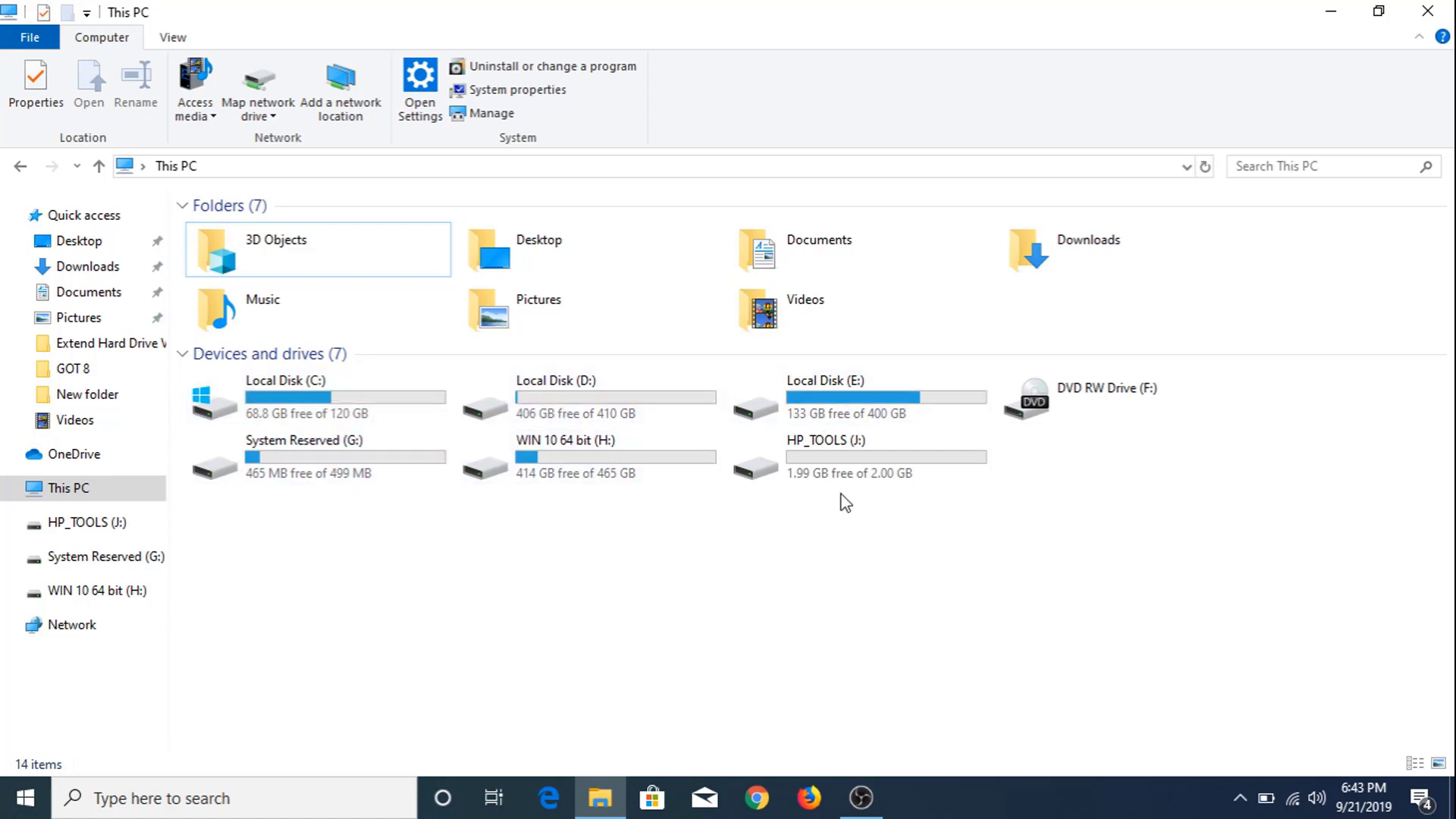
click(1331, 14)
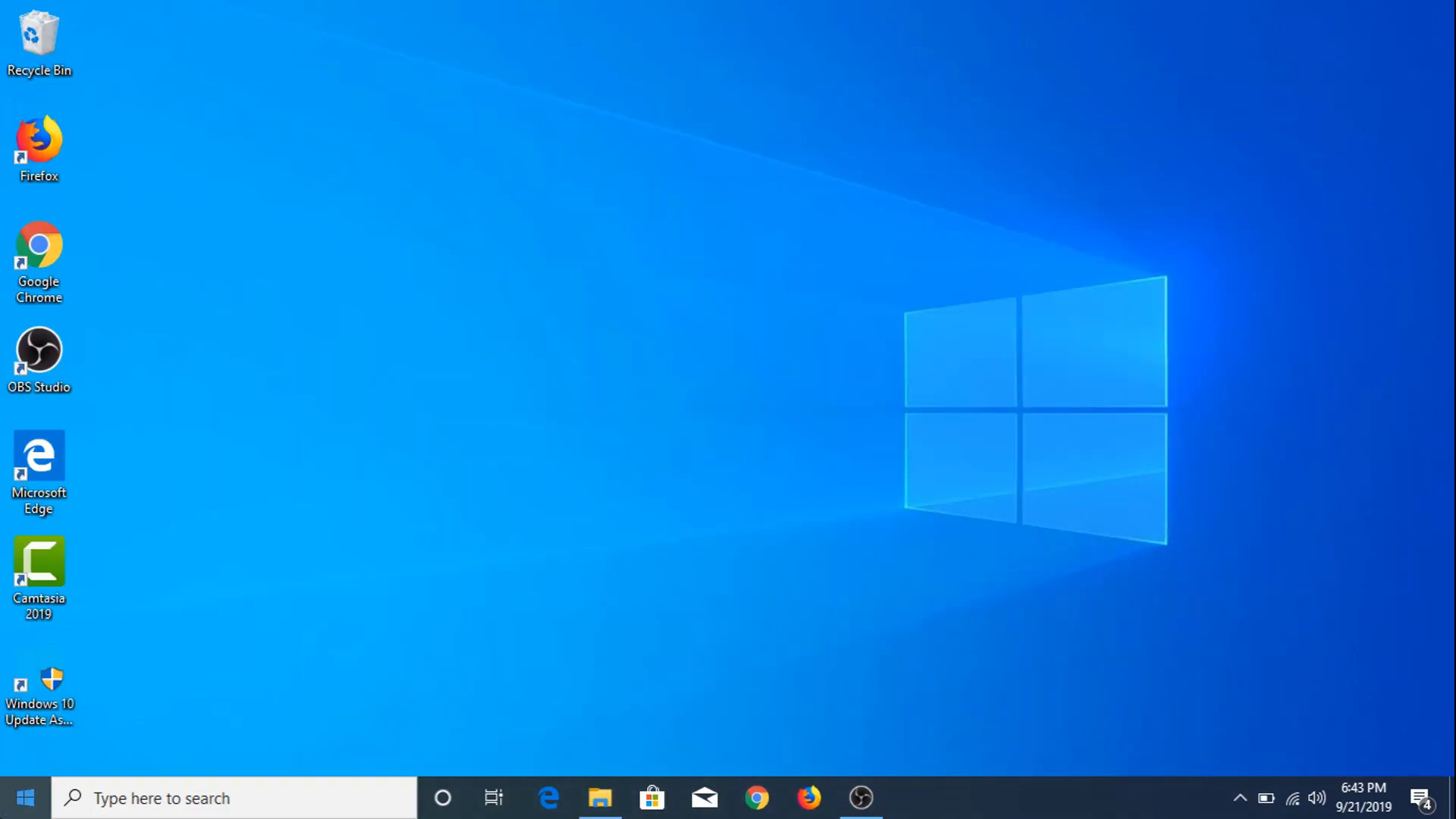
right_click(25, 797)
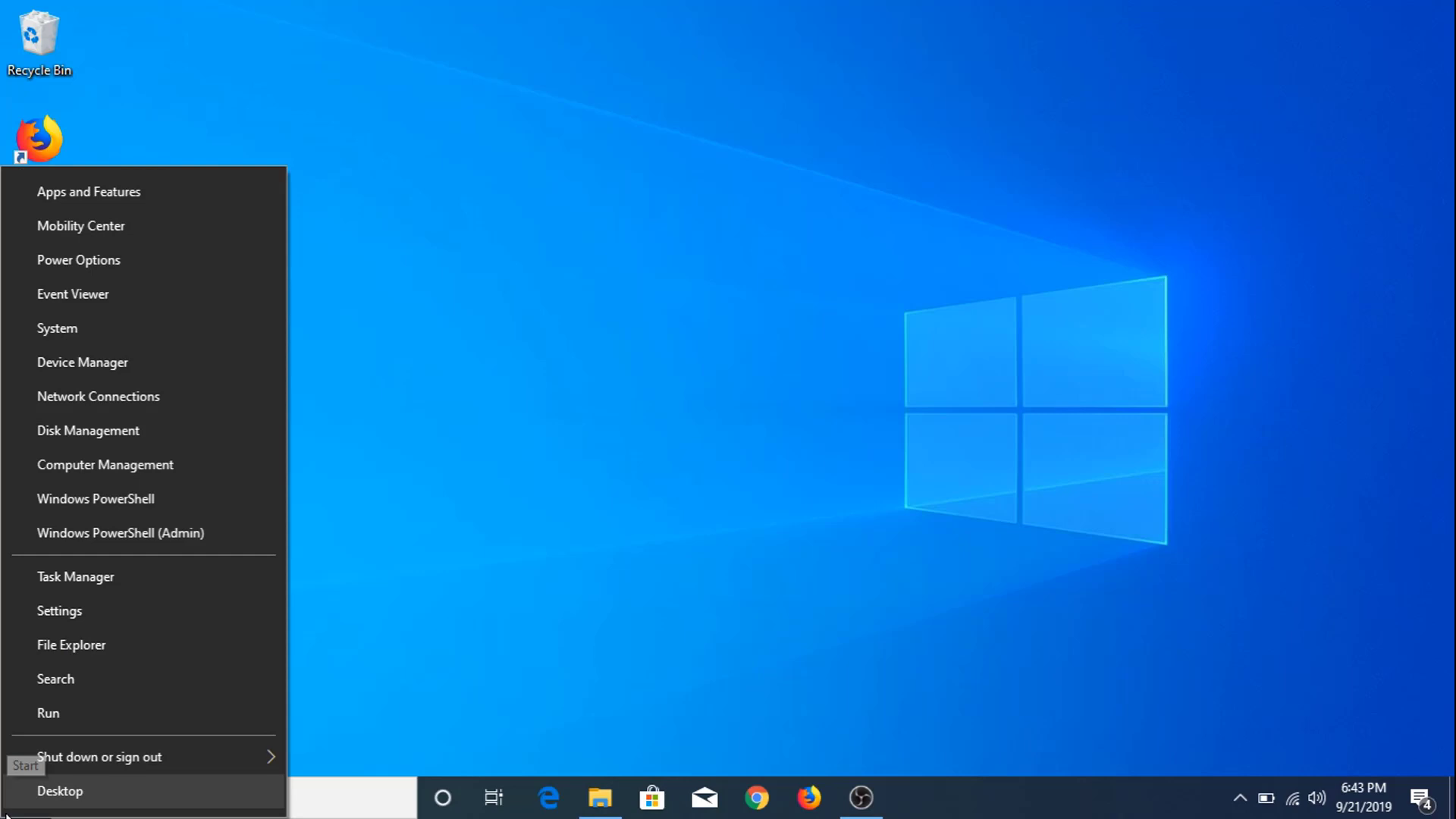
click(117, 429)
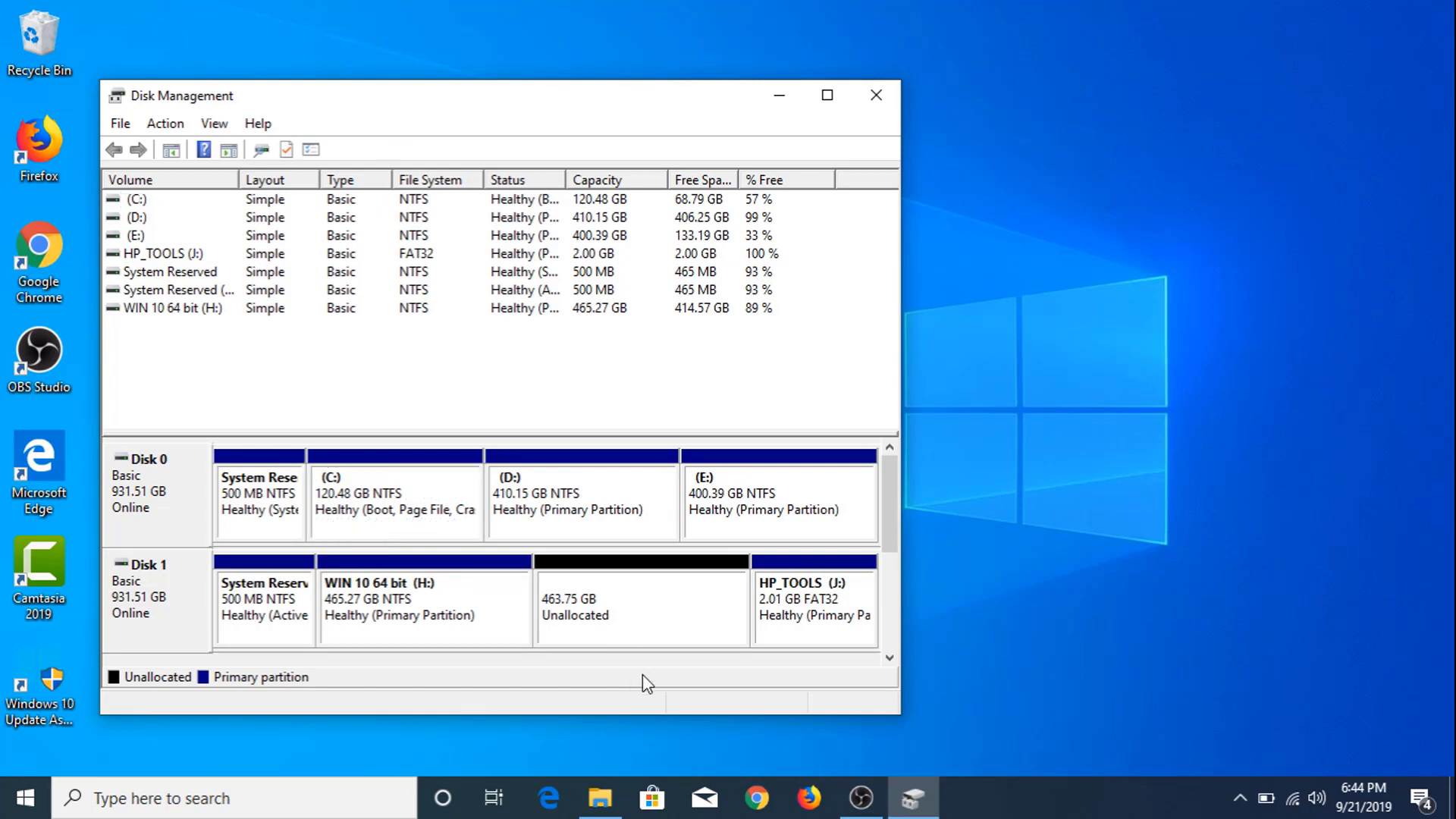
Start a New Simple Volume on Disk 1's unallocated space, keeping the full 474876 MB size.
right_click(629, 605)
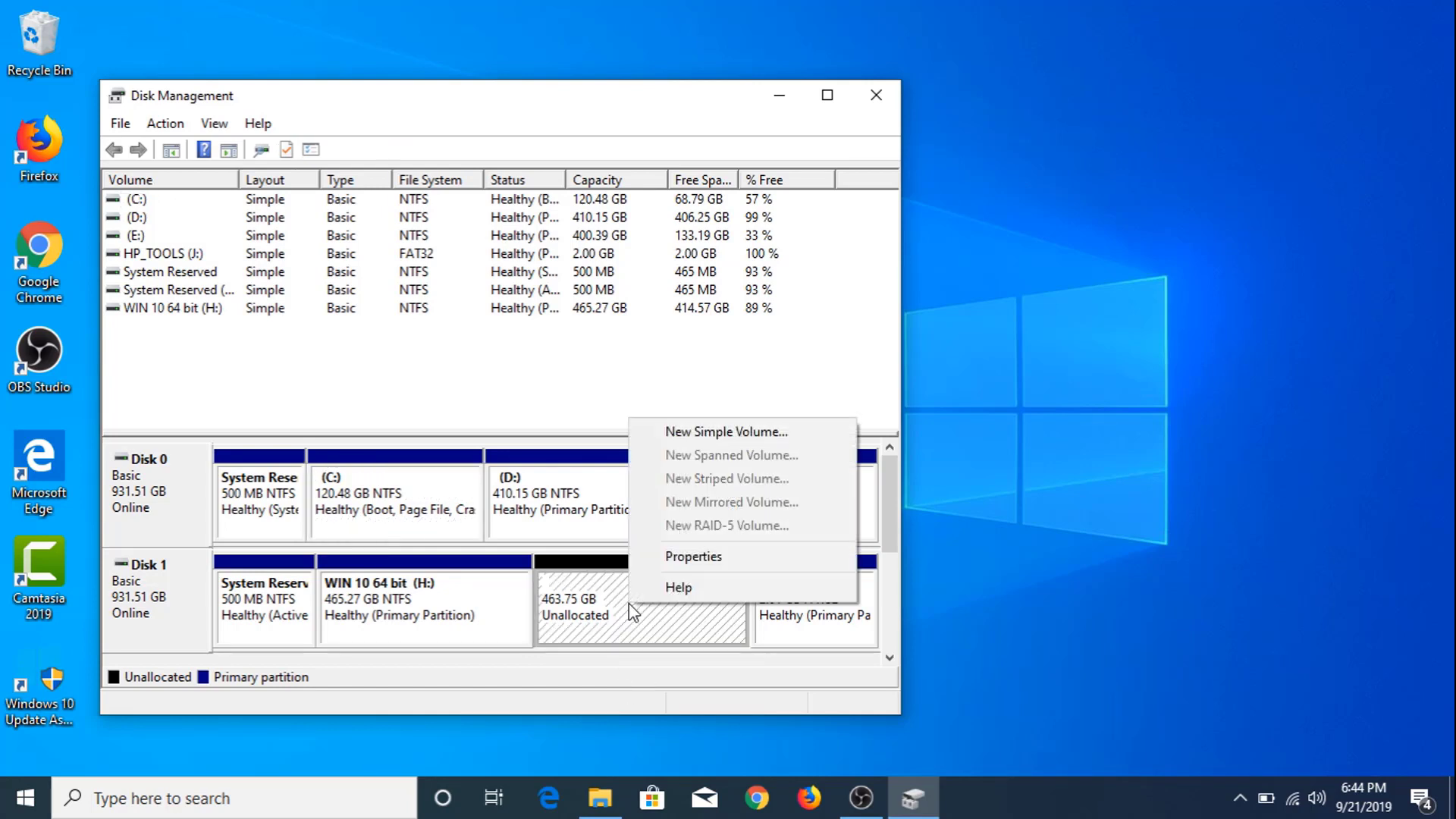
click(702, 438)
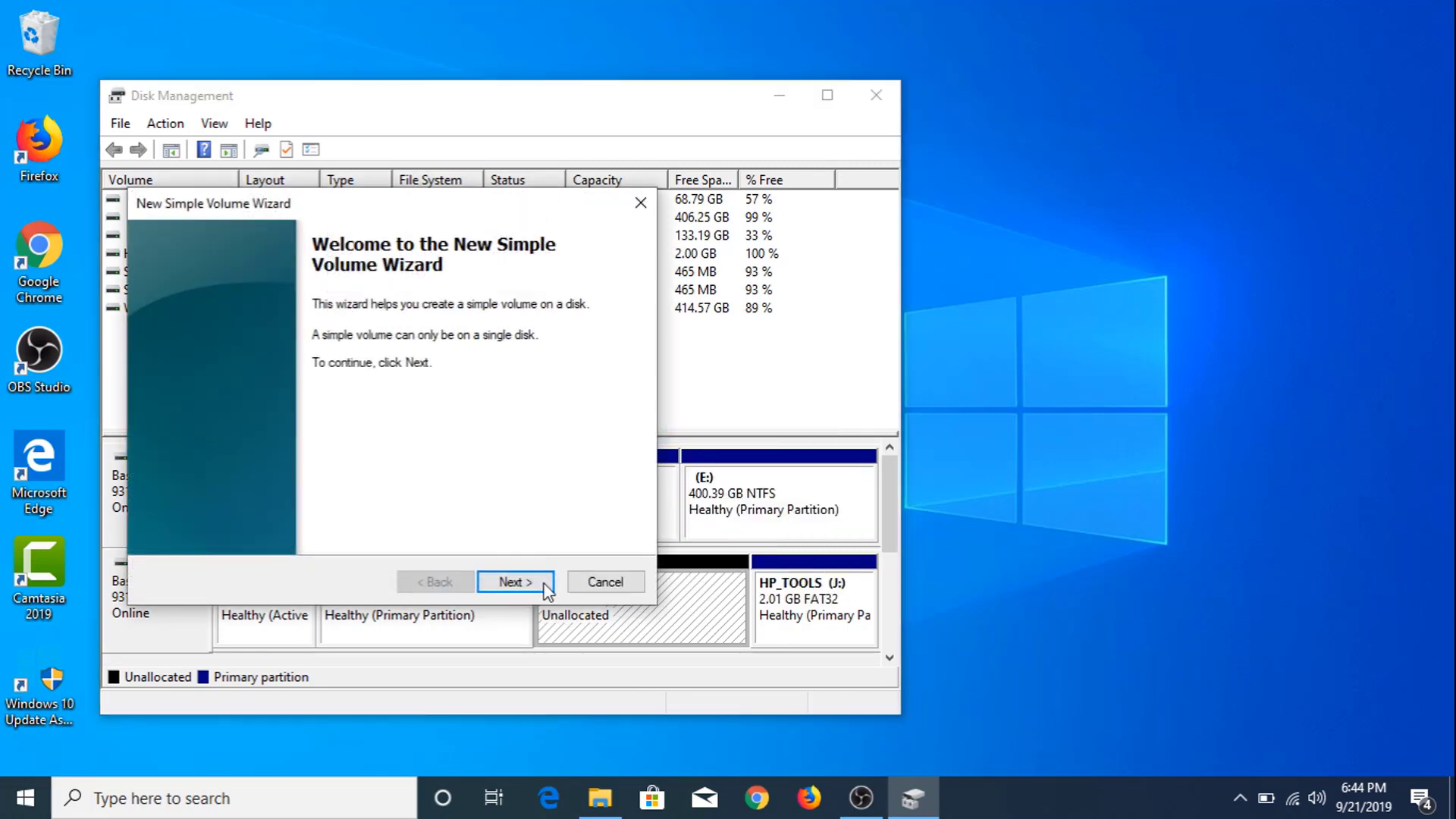
click(544, 585)
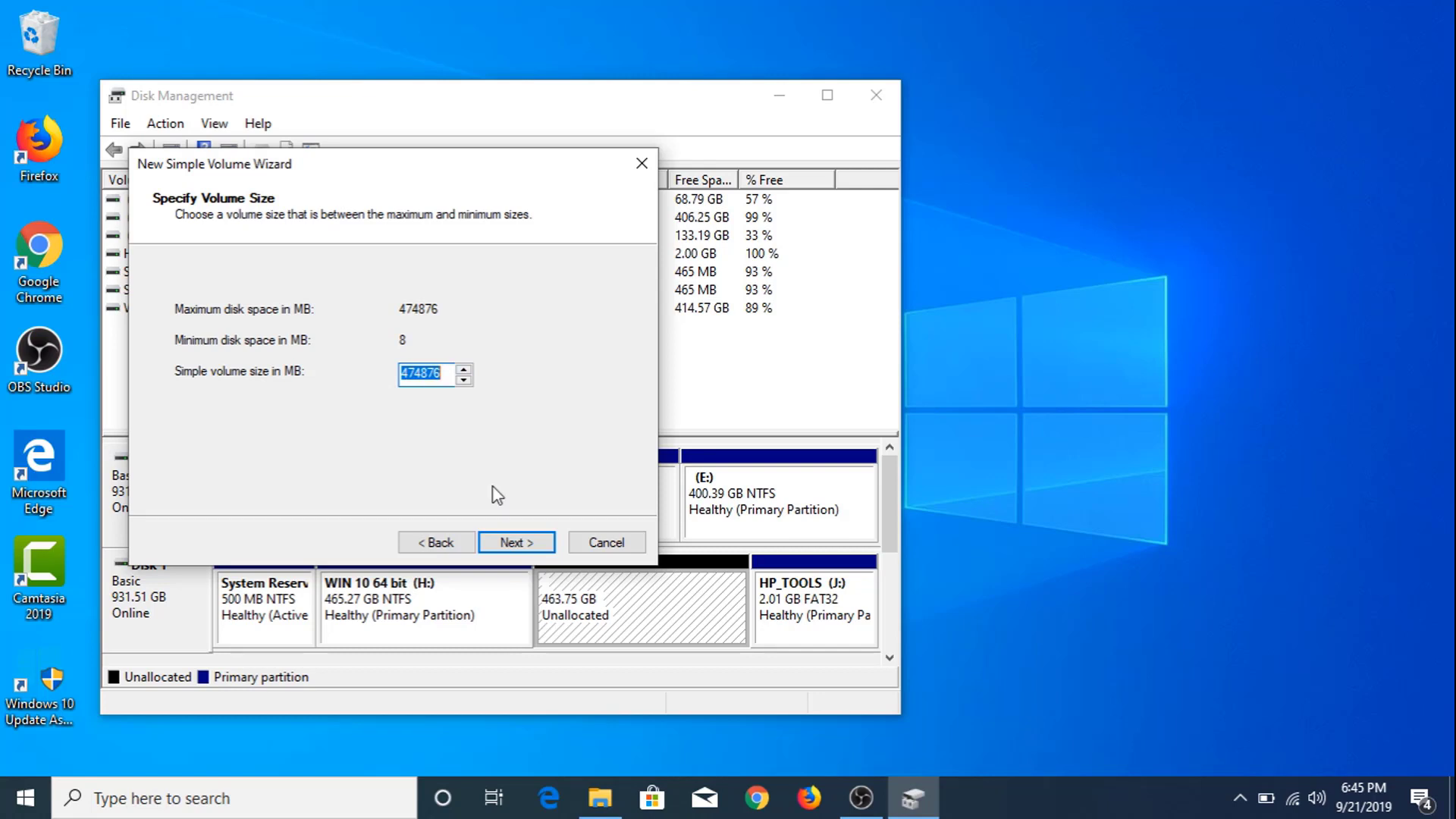
click(531, 542)
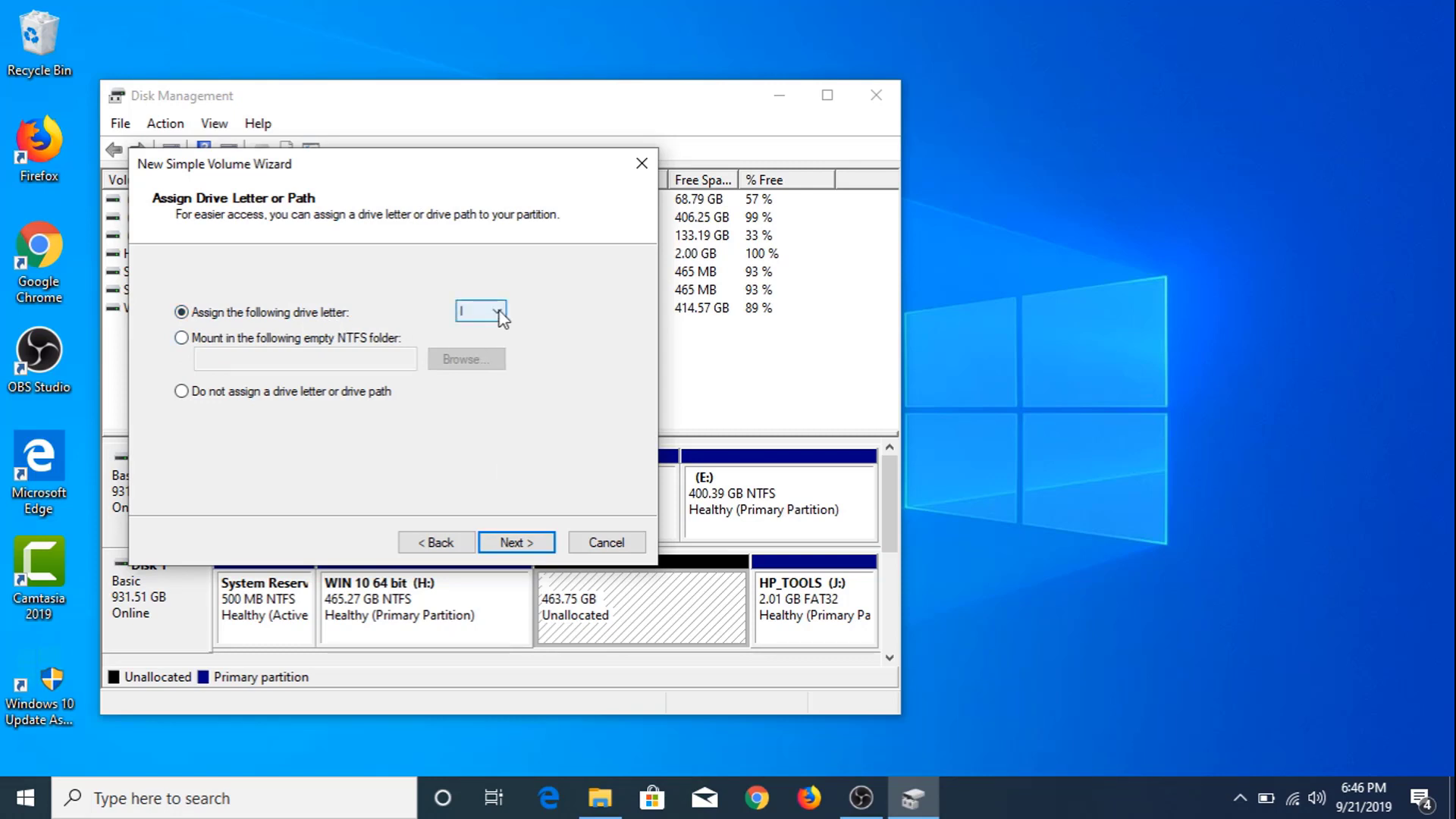
Accept drive letter I, label the quick-formatted NTFS volume 'Data Drive', and finish the wizard.
click(531, 542)
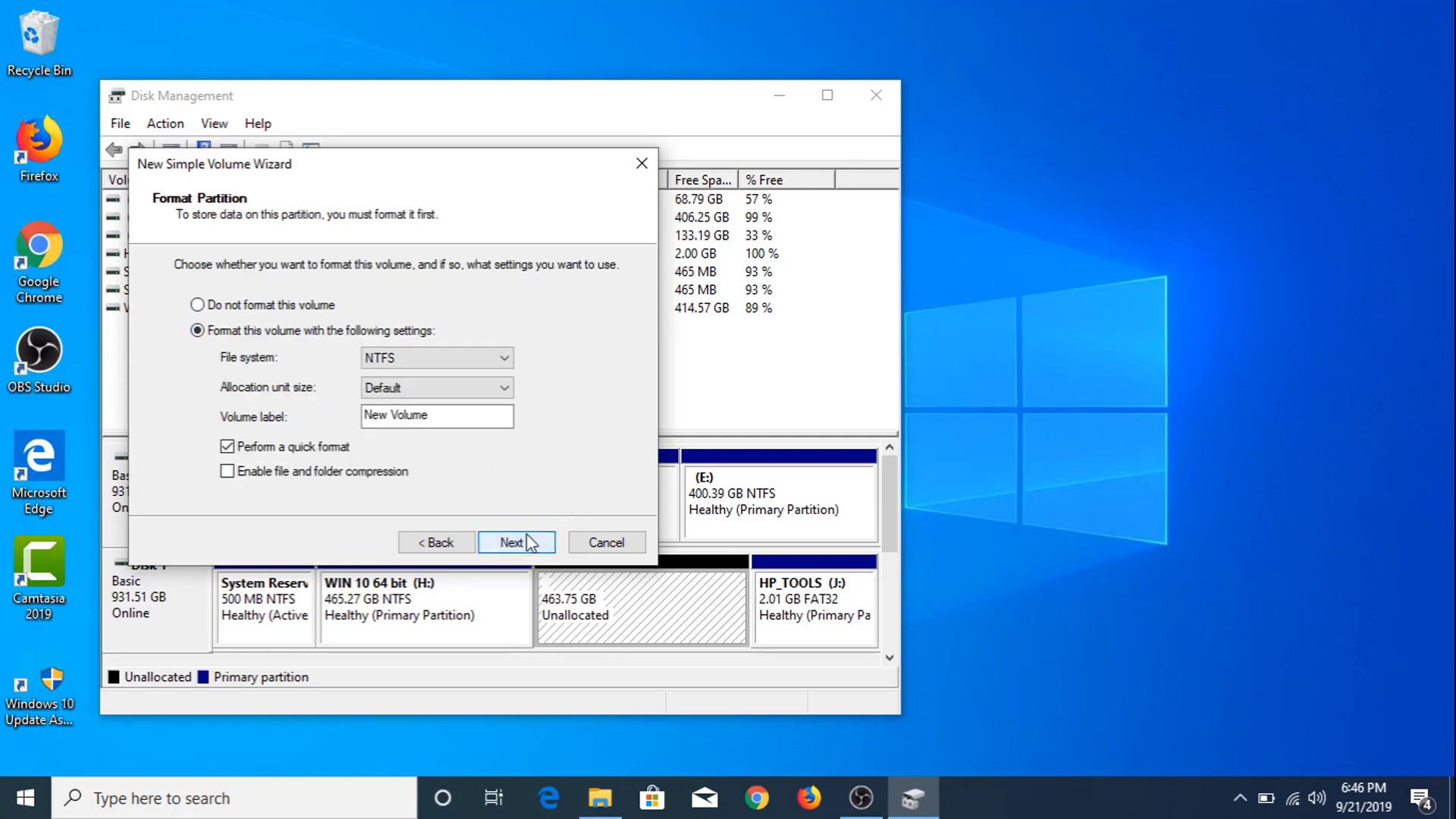
click(419, 418)
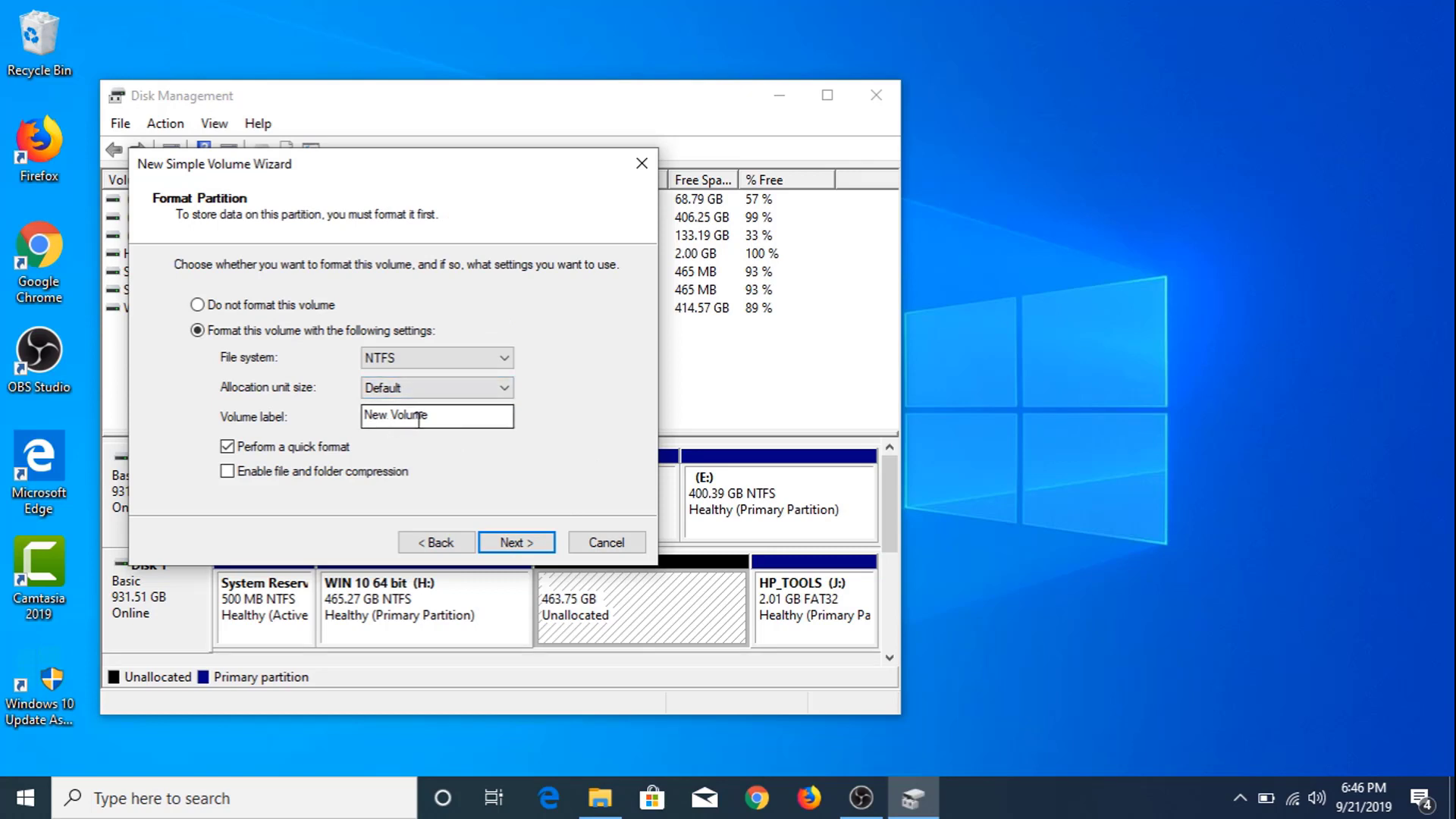
double_click(419, 419)
click(445, 419)
drag(445, 418, 343, 406)
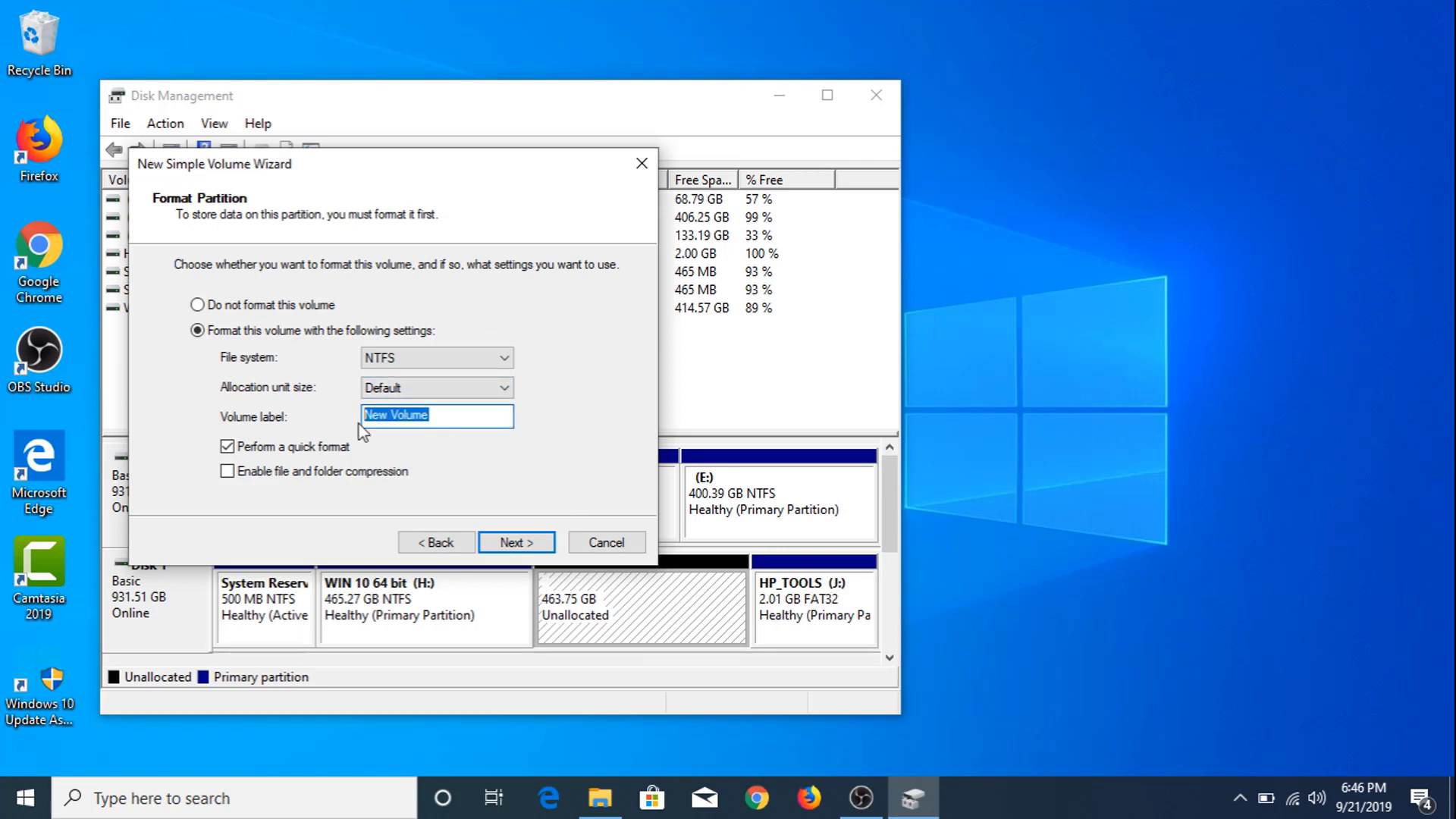
text(Data Drive)
click(501, 546)
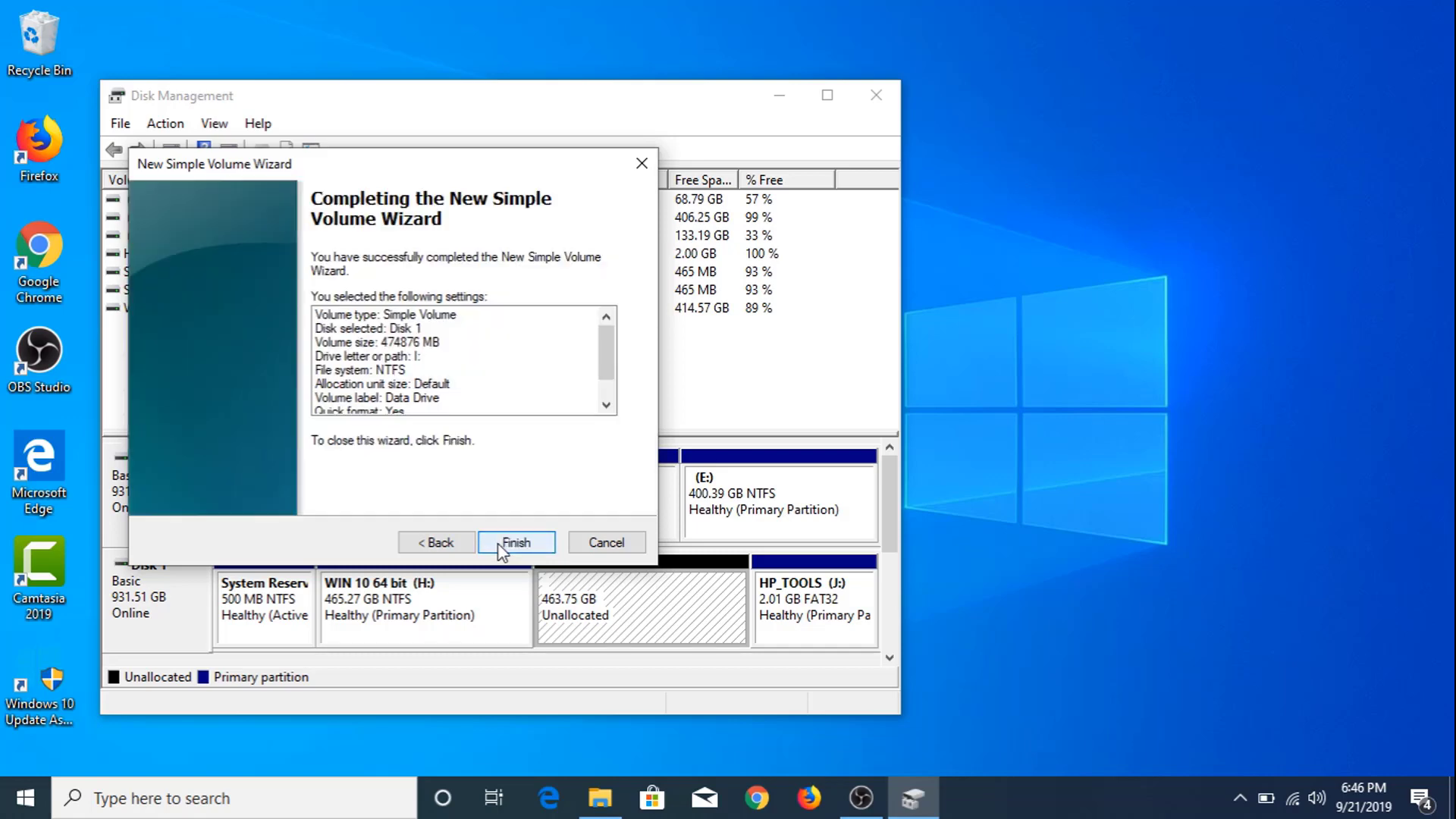
click(501, 544)
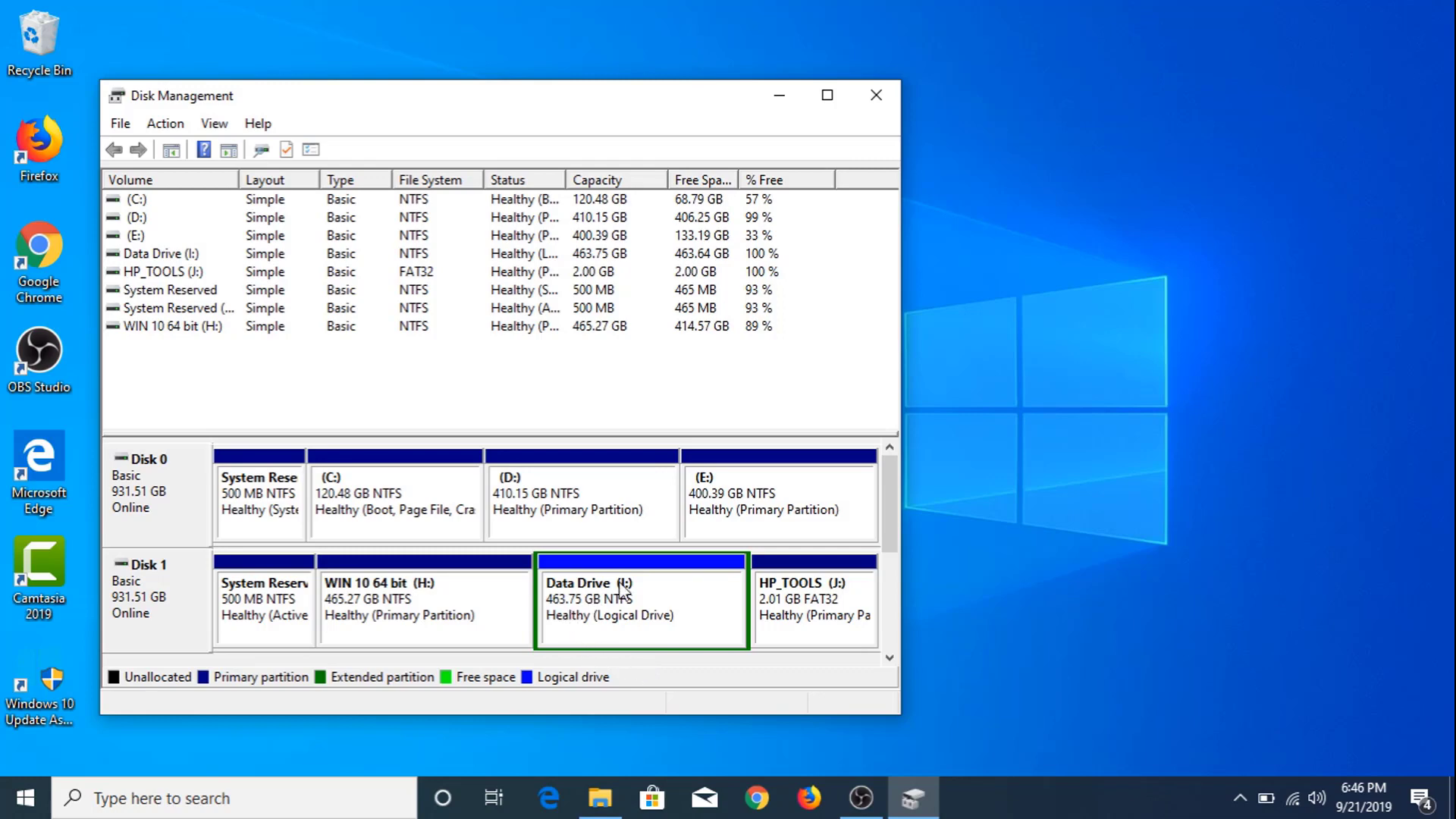
Refresh This PC so Data Drive (I:) appears with 463 GB free.
click(600, 797)
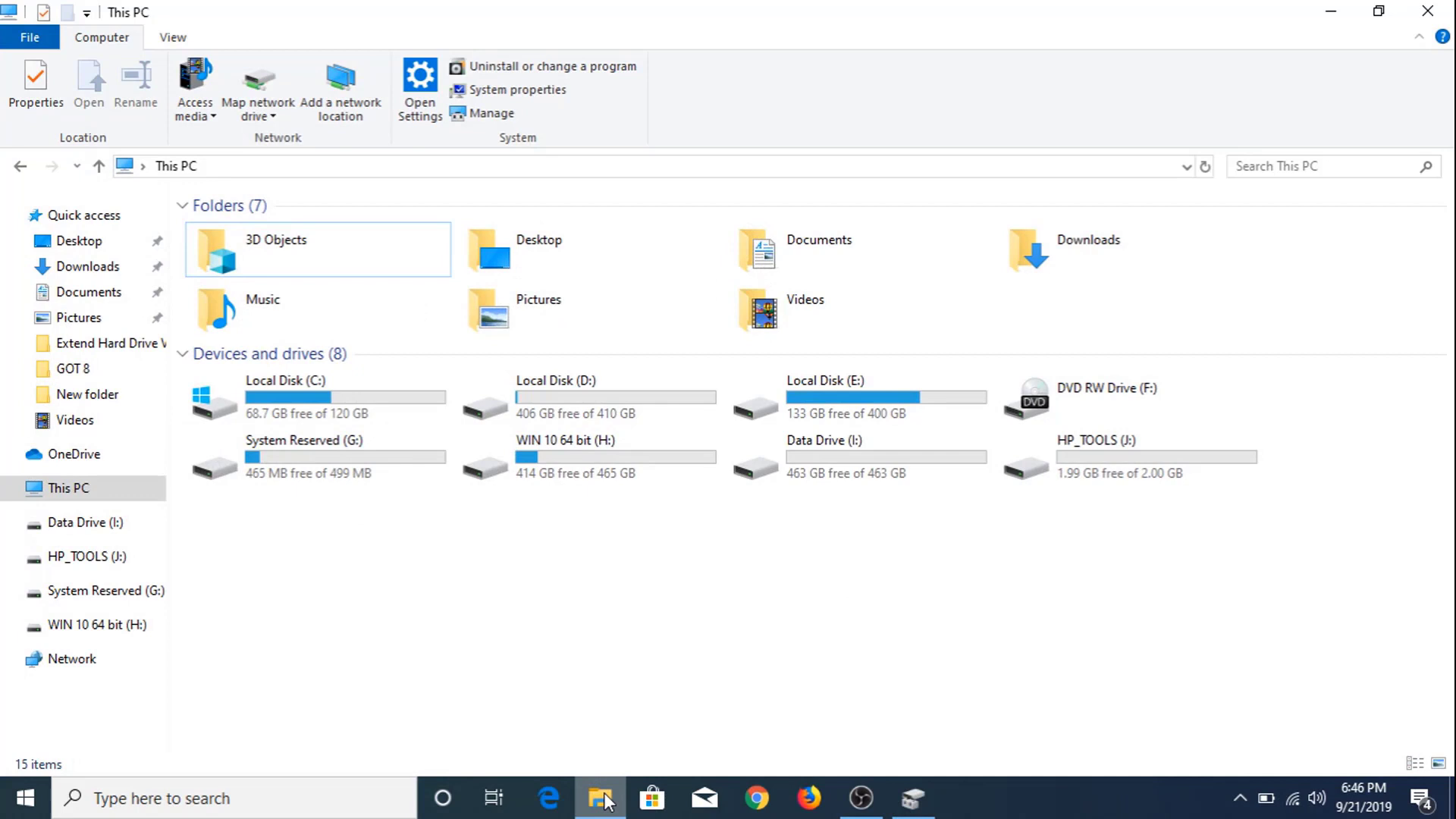
right_click(436, 650)
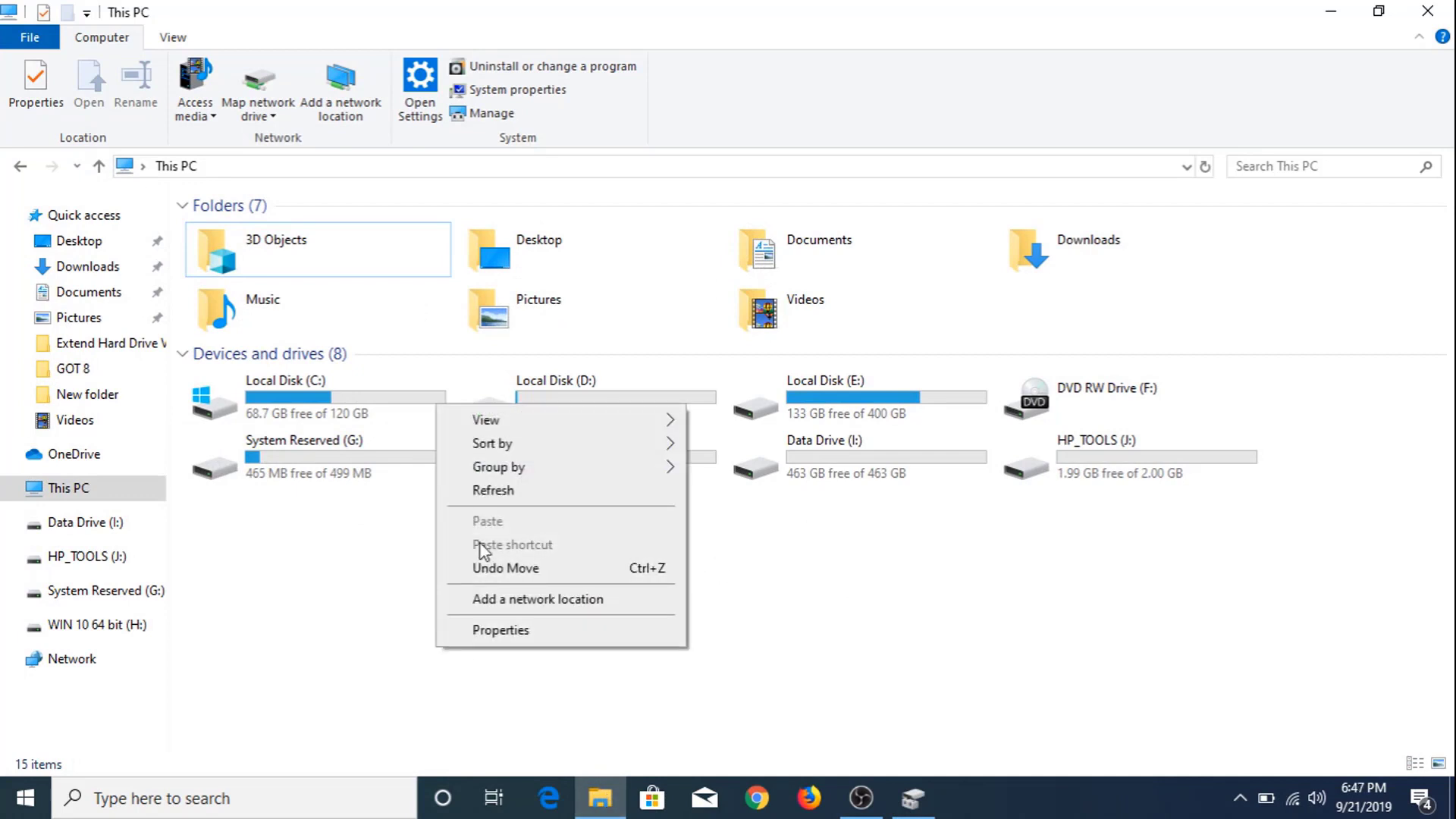
click(493, 502)
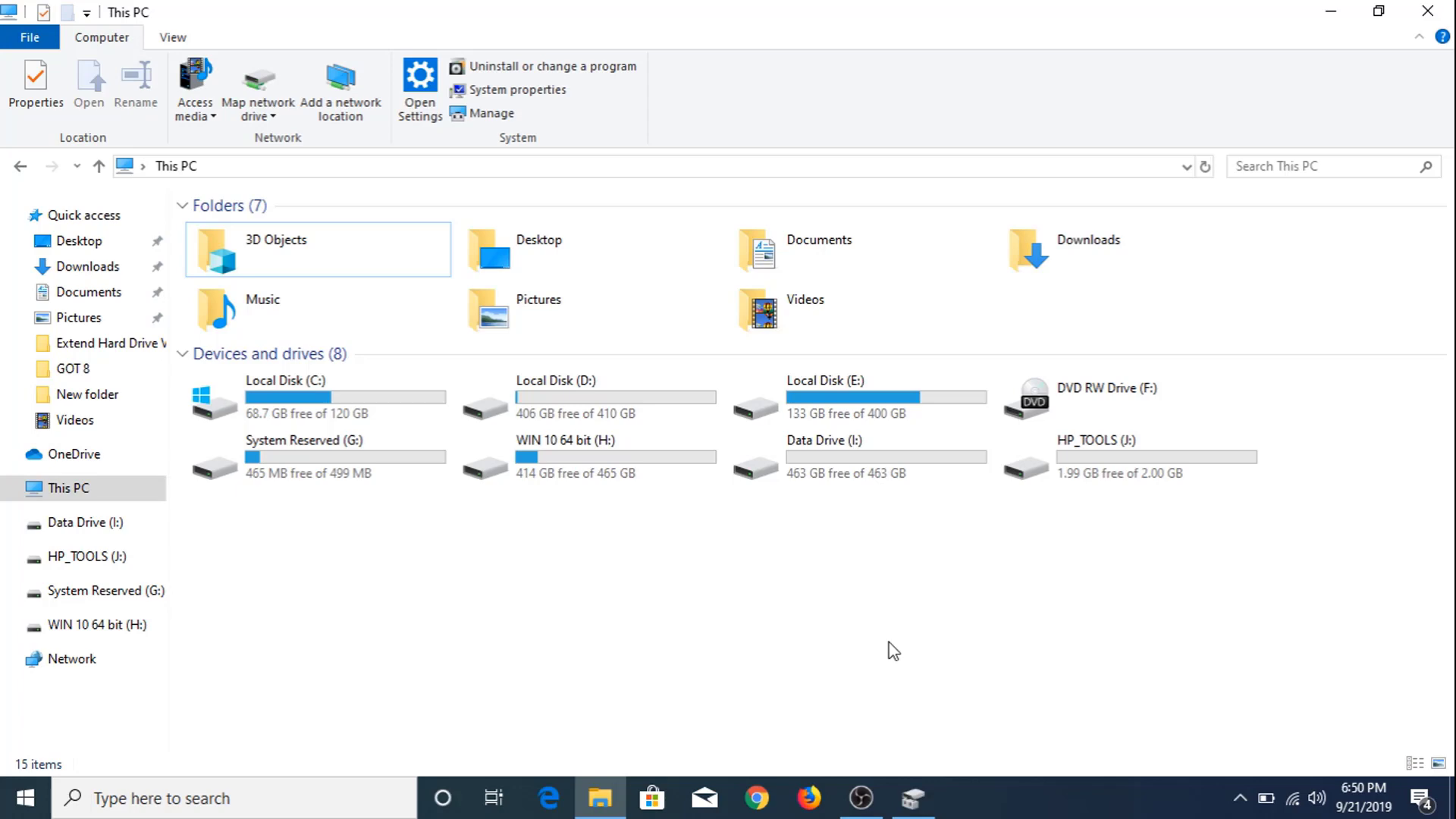
Shrink Data Drive (I:) by 171754 MB, leaving it at 296.02 GB.
click(913, 798)
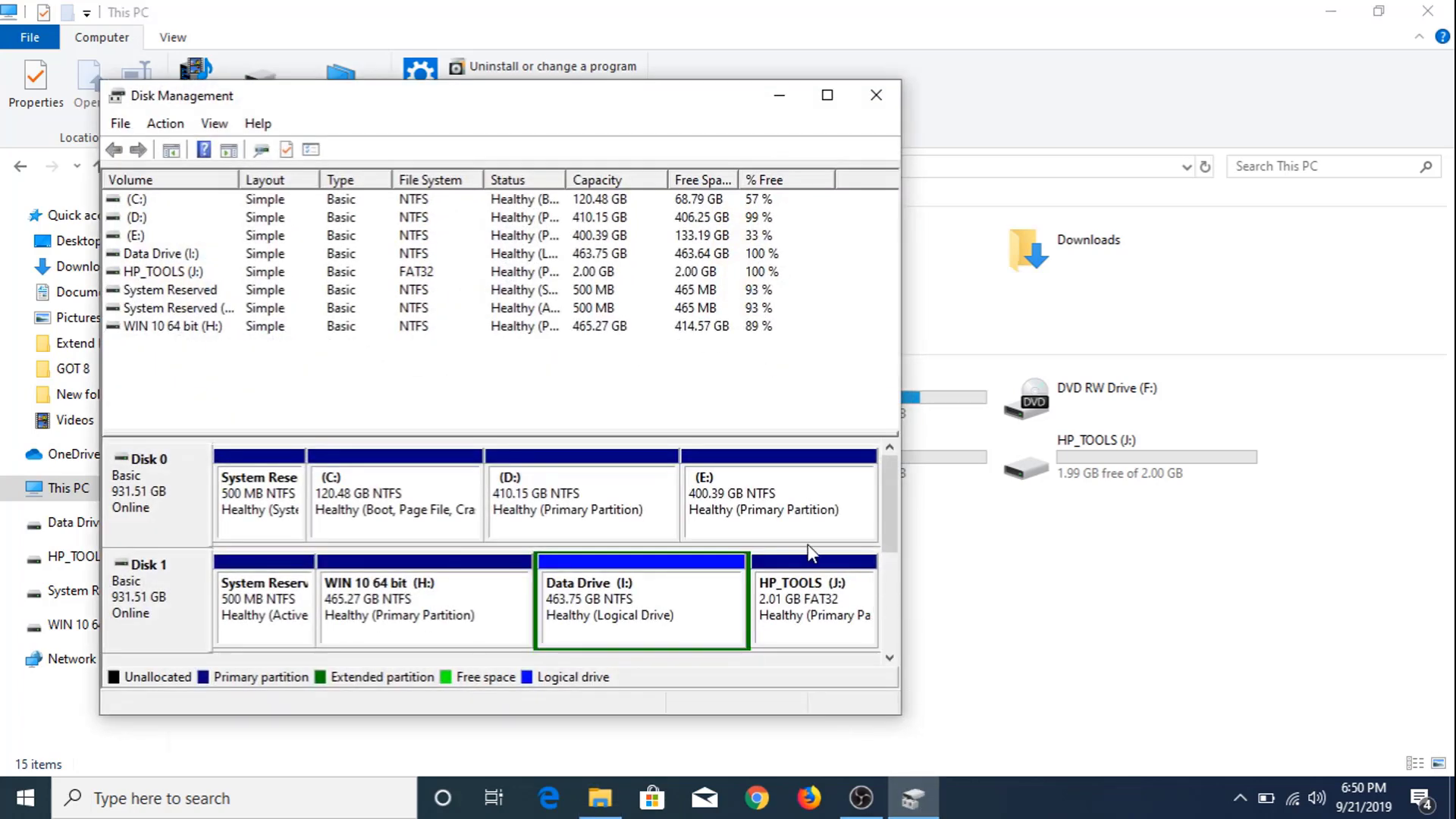
right_click(662, 602)
right_click(640, 609)
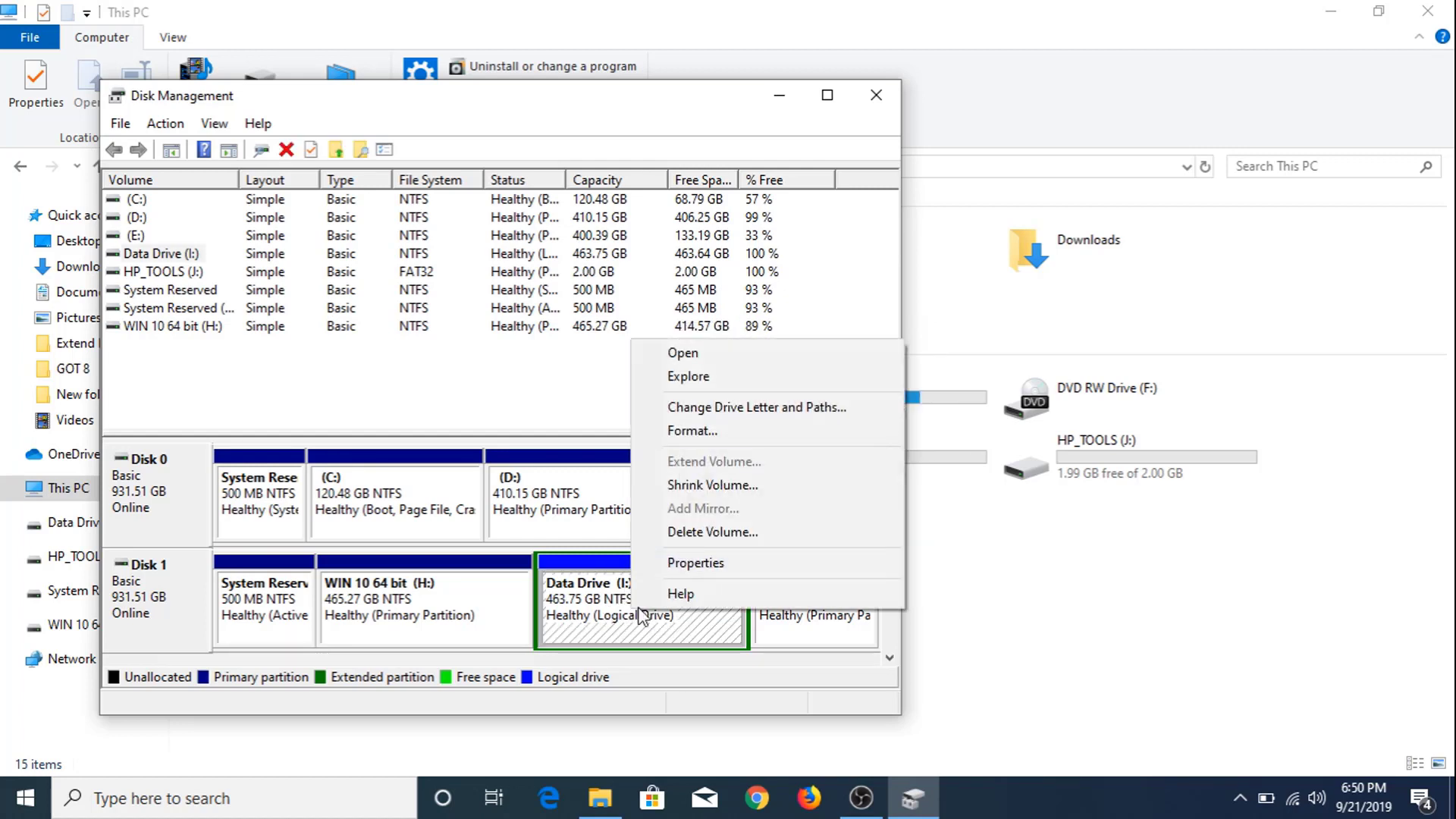
click(698, 489)
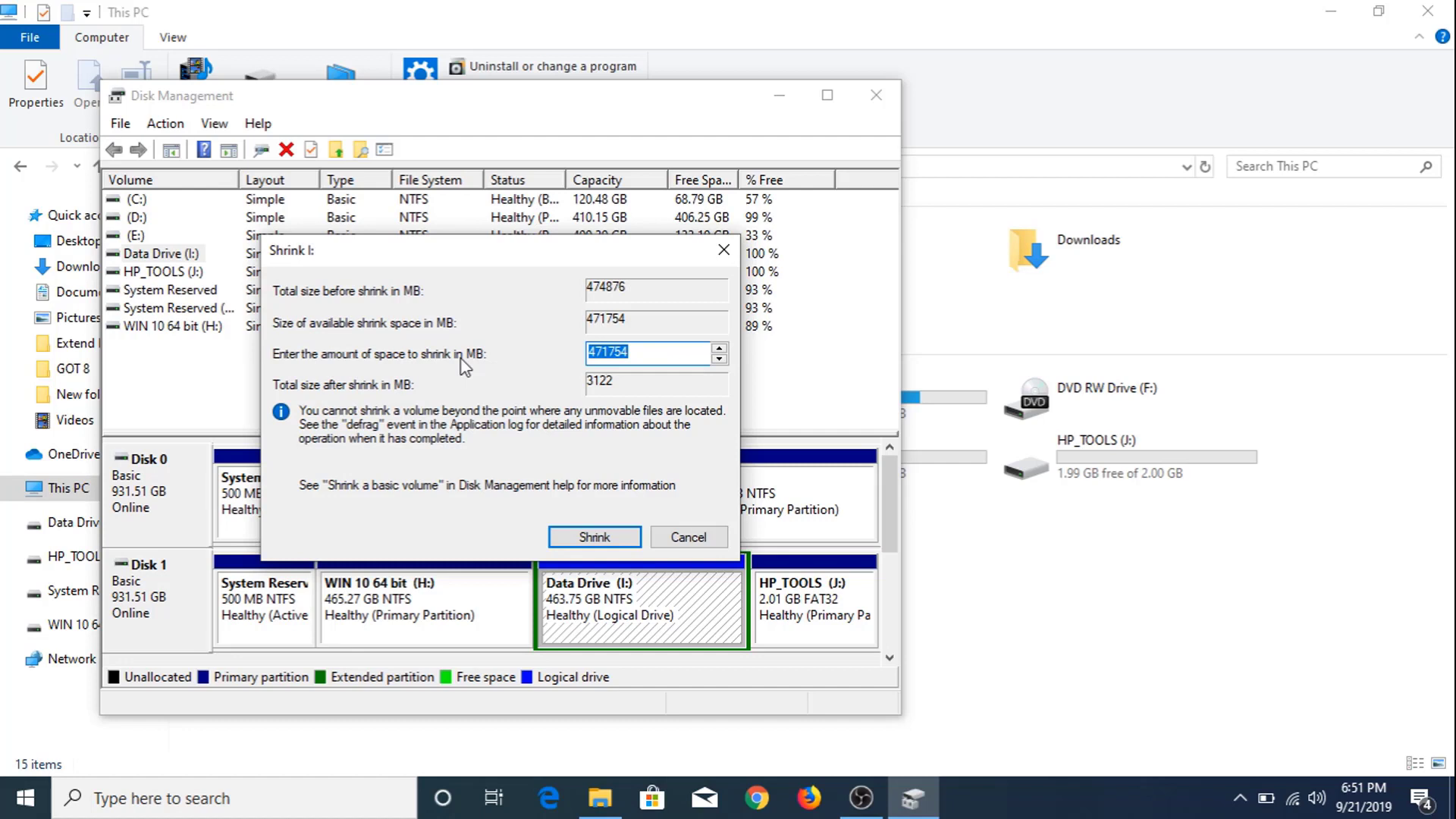
click(593, 352)
key(BackSpace)
text(1)
click(608, 536)
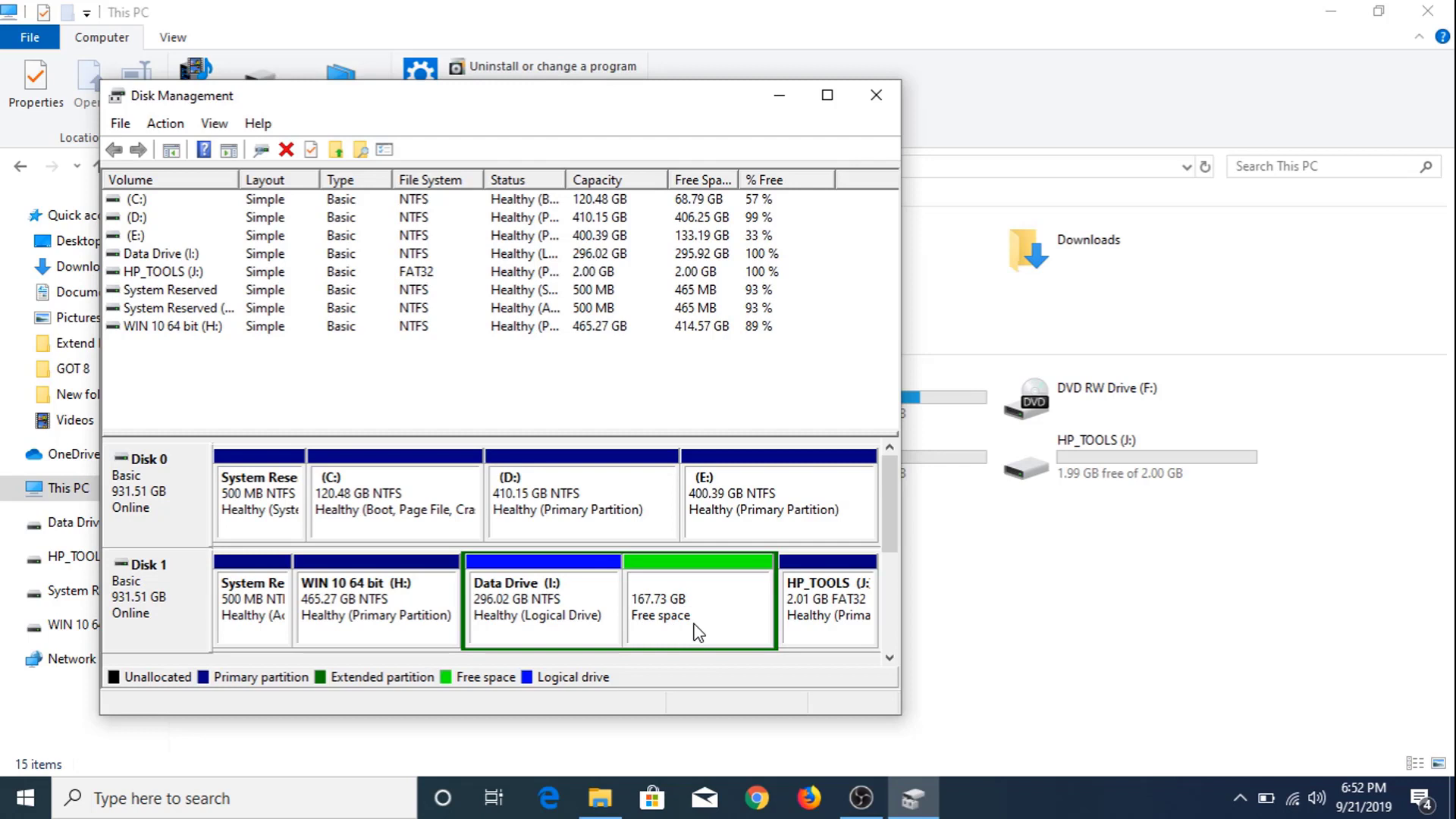
Start a New Simple Volume on the 167.73 GB free space, keeping the full 171753 MB size.
click(699, 587)
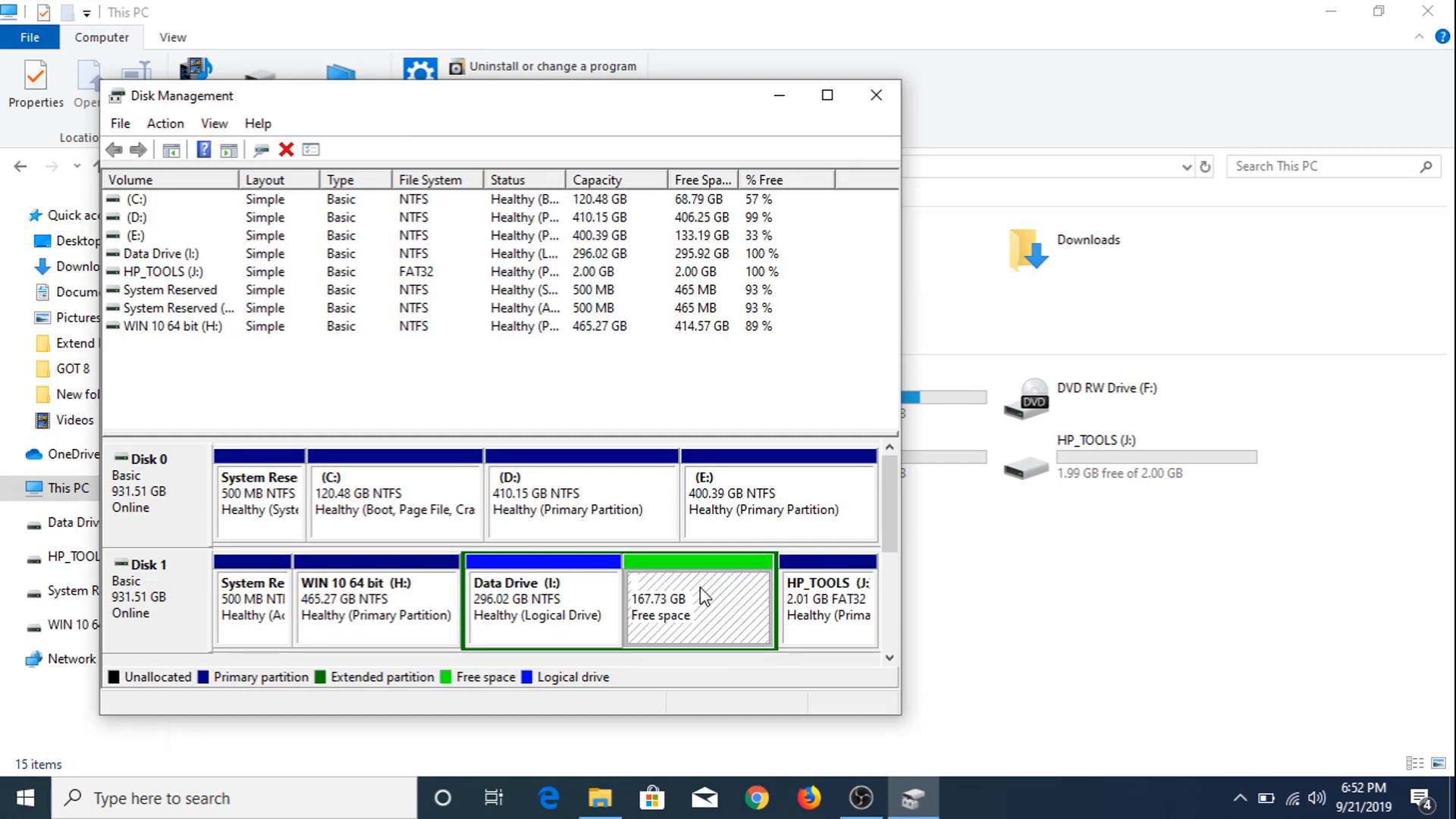
right_click(699, 589)
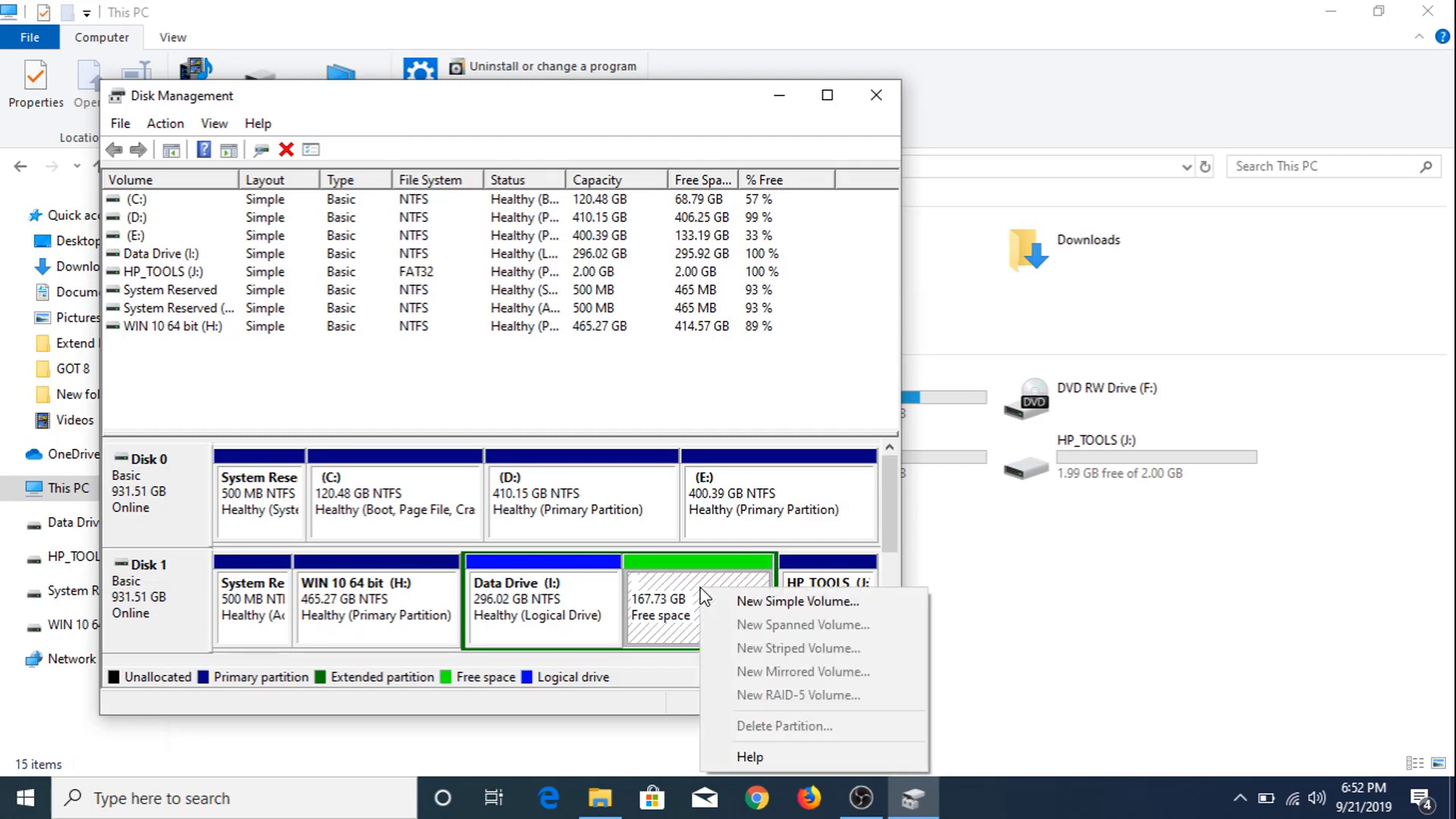
click(796, 600)
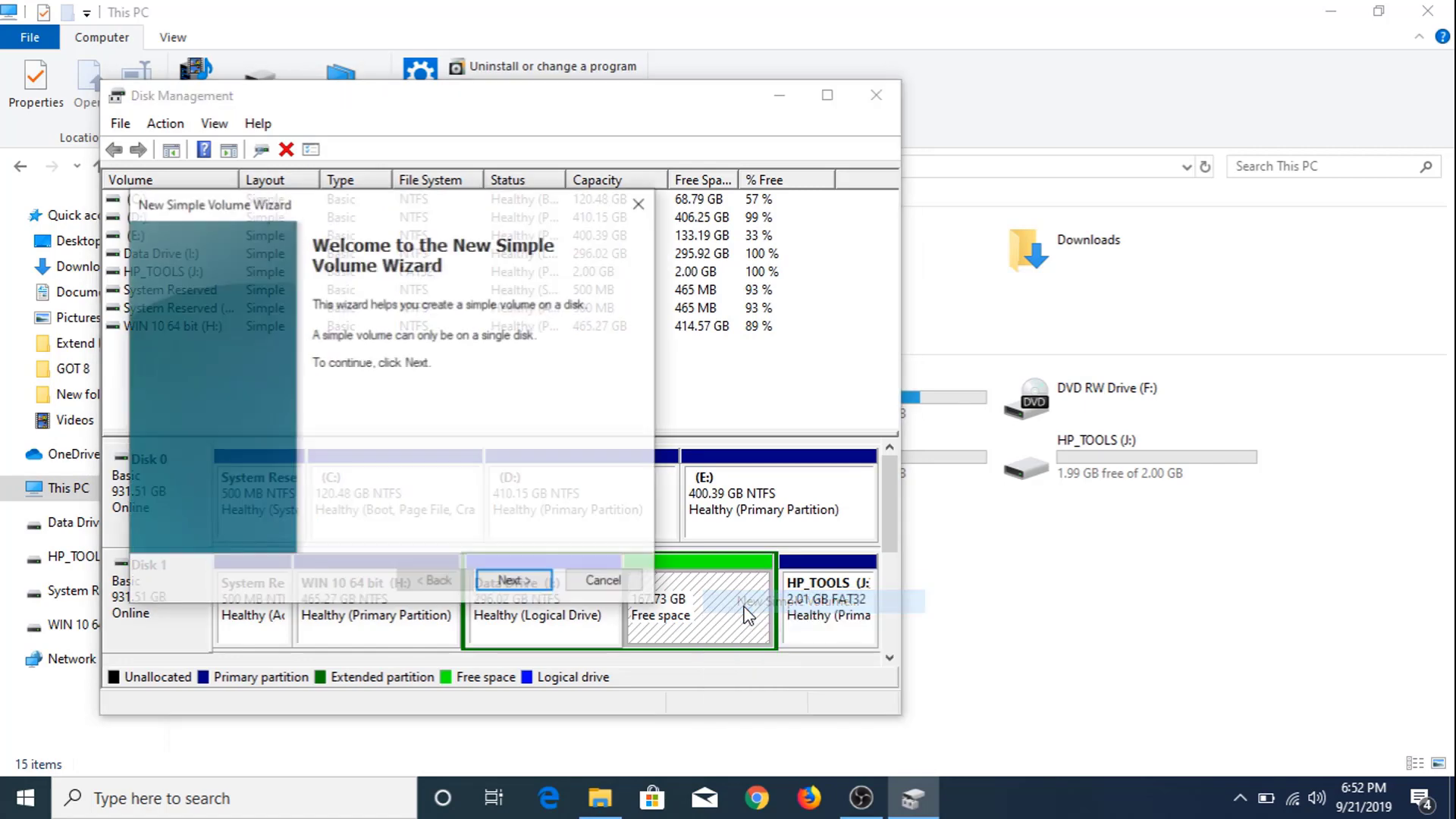
click(518, 583)
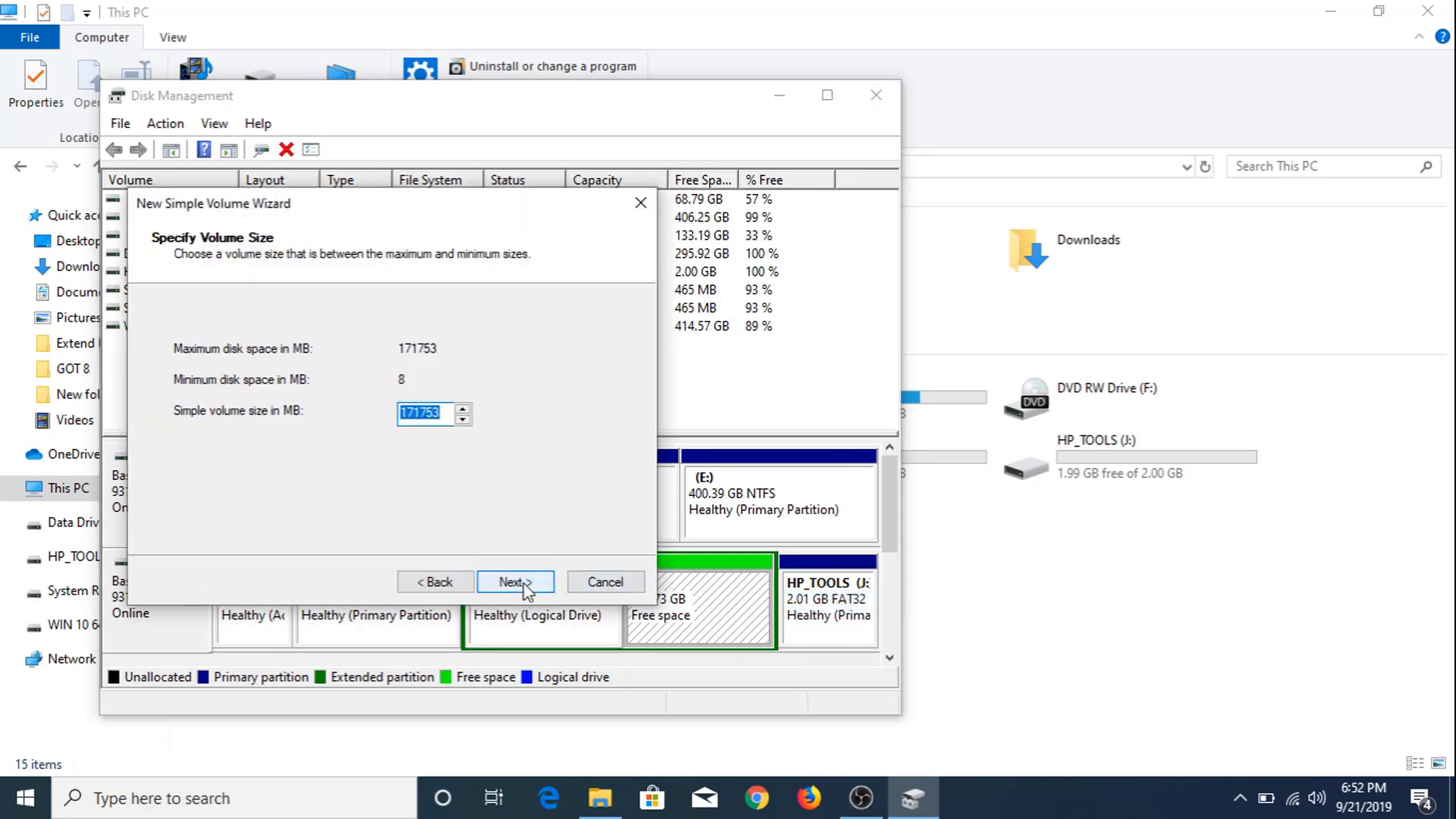
click(523, 590)
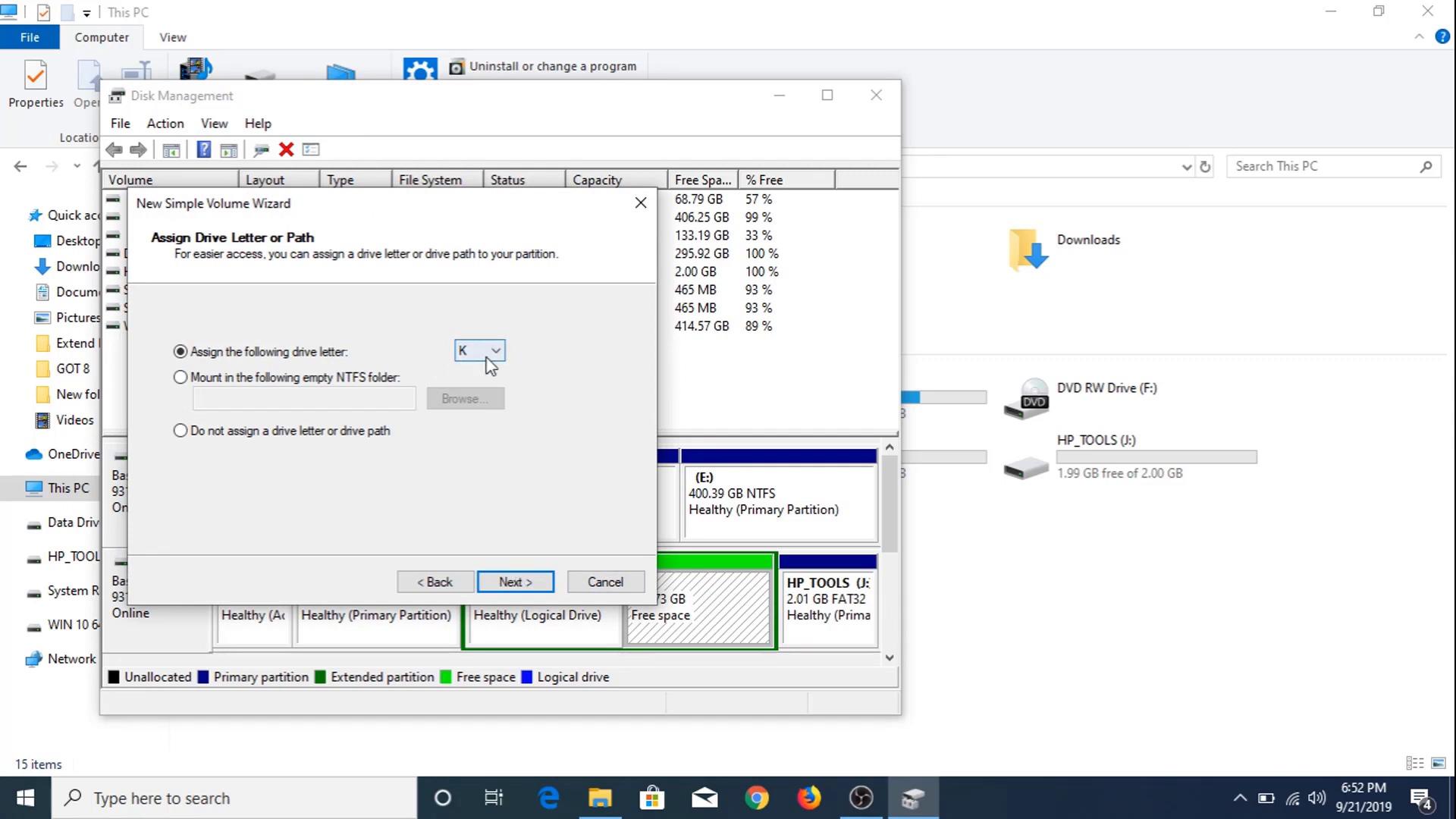
Keep drive letter K, label the NTFS volume 'Extra Drive', and finish creating it.
click(520, 584)
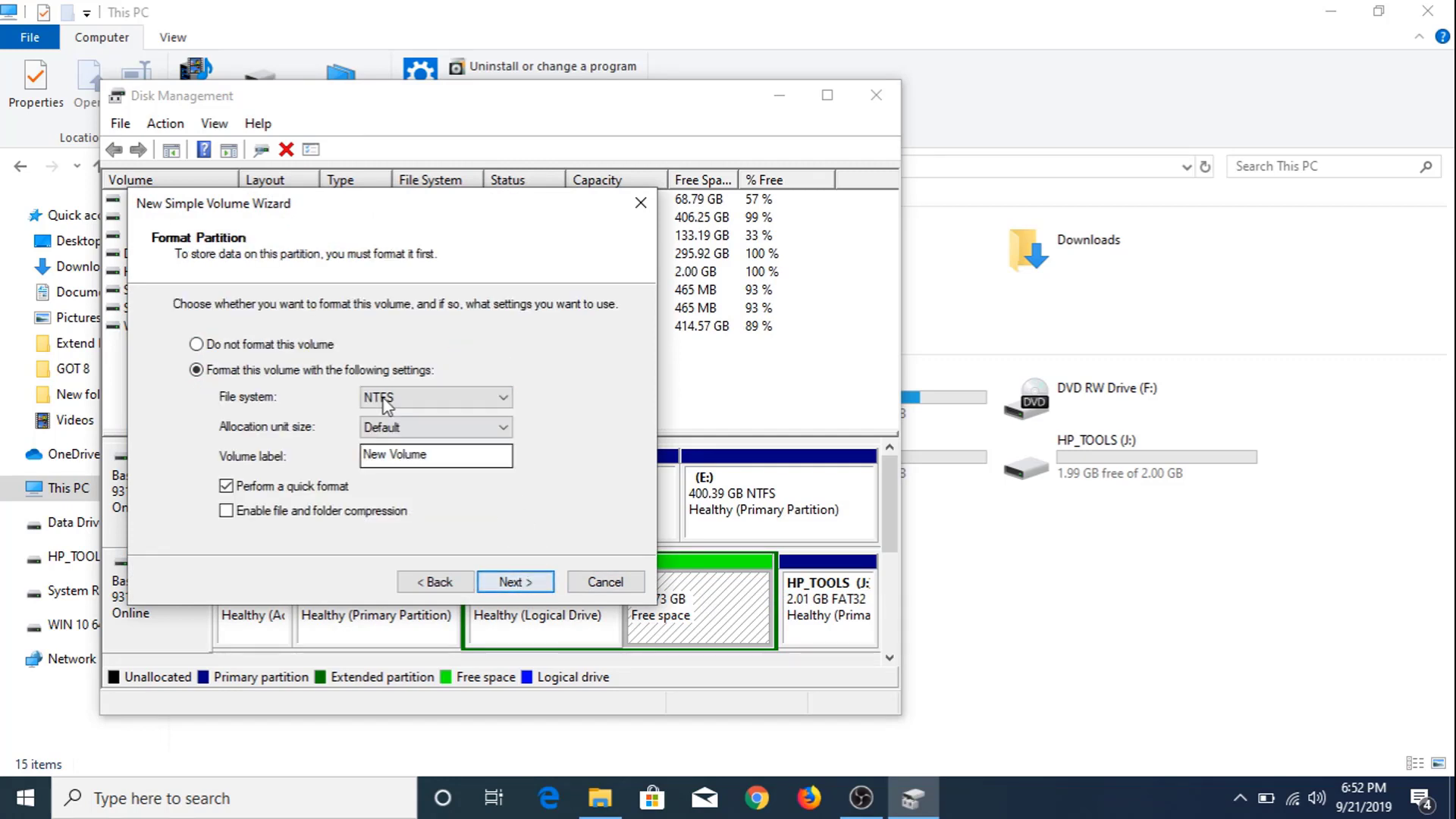
double_click(444, 456)
click(444, 456)
drag(444, 456, 330, 449)
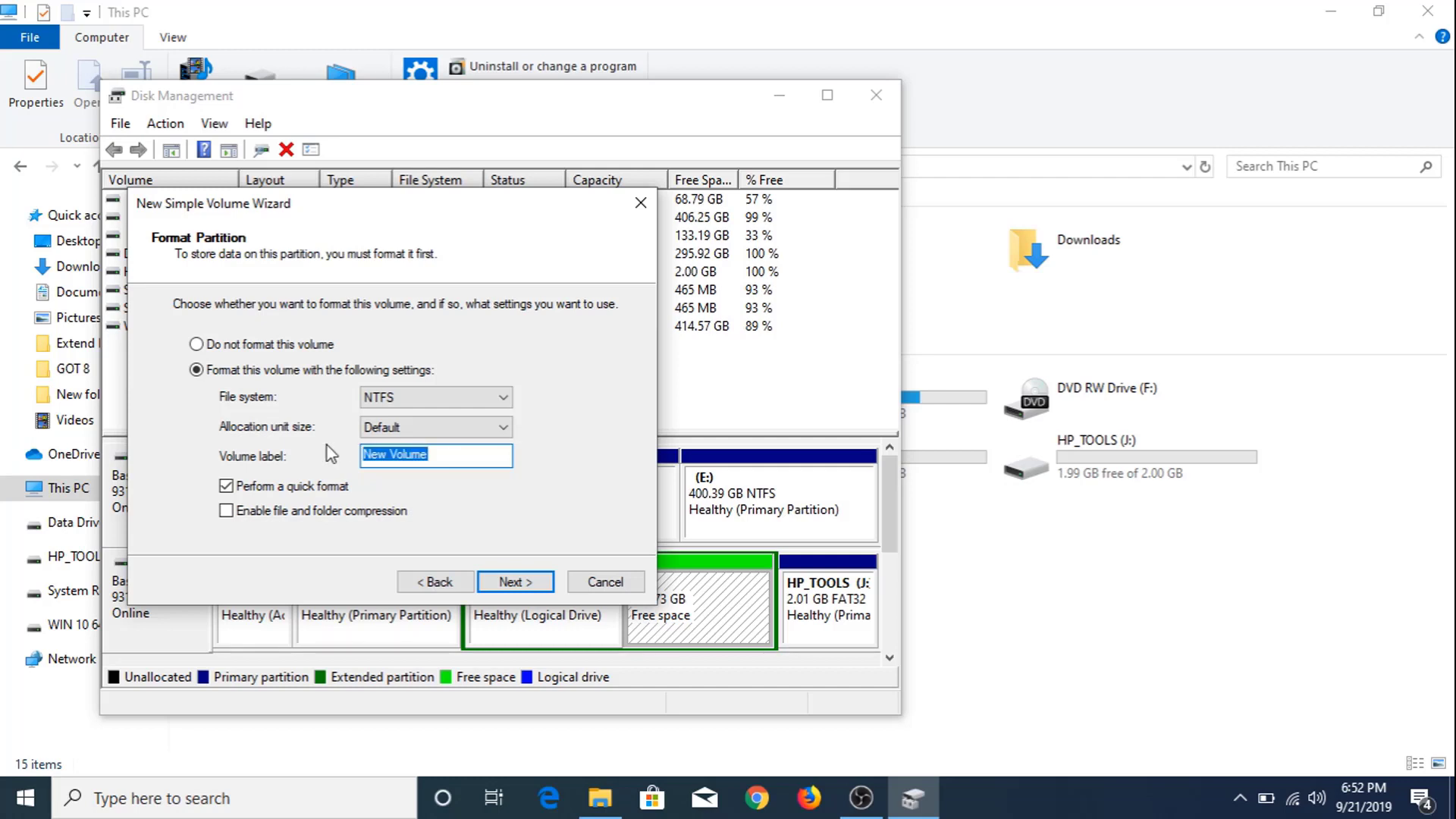
text(Extra Drive)
click(540, 586)
click(542, 585)
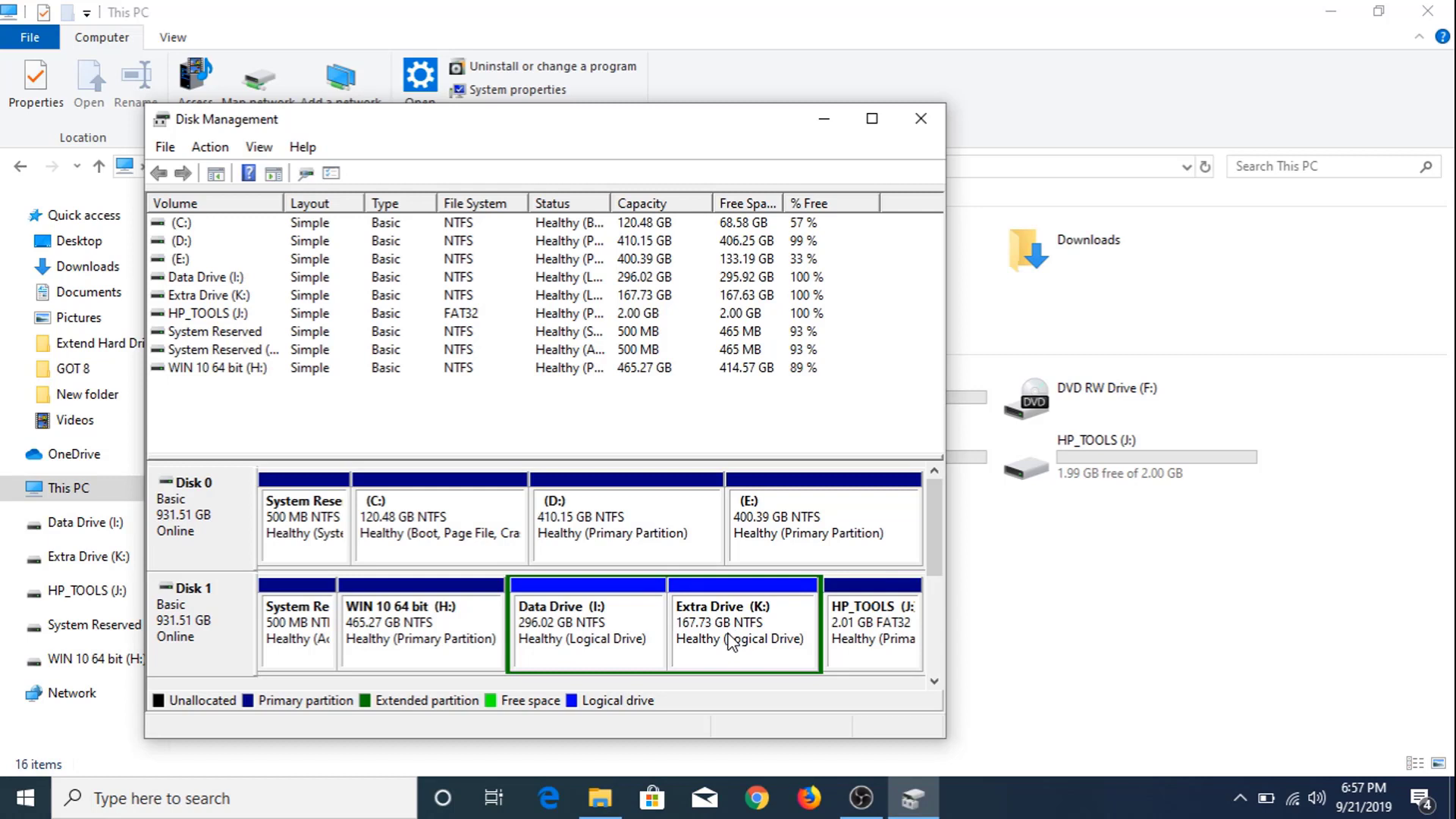
click(986, 9)
Refresh This PC to show Data Drive (I:) at 296 GB and Extra Drive (K:) at 167 GB.
right_click(639, 621)
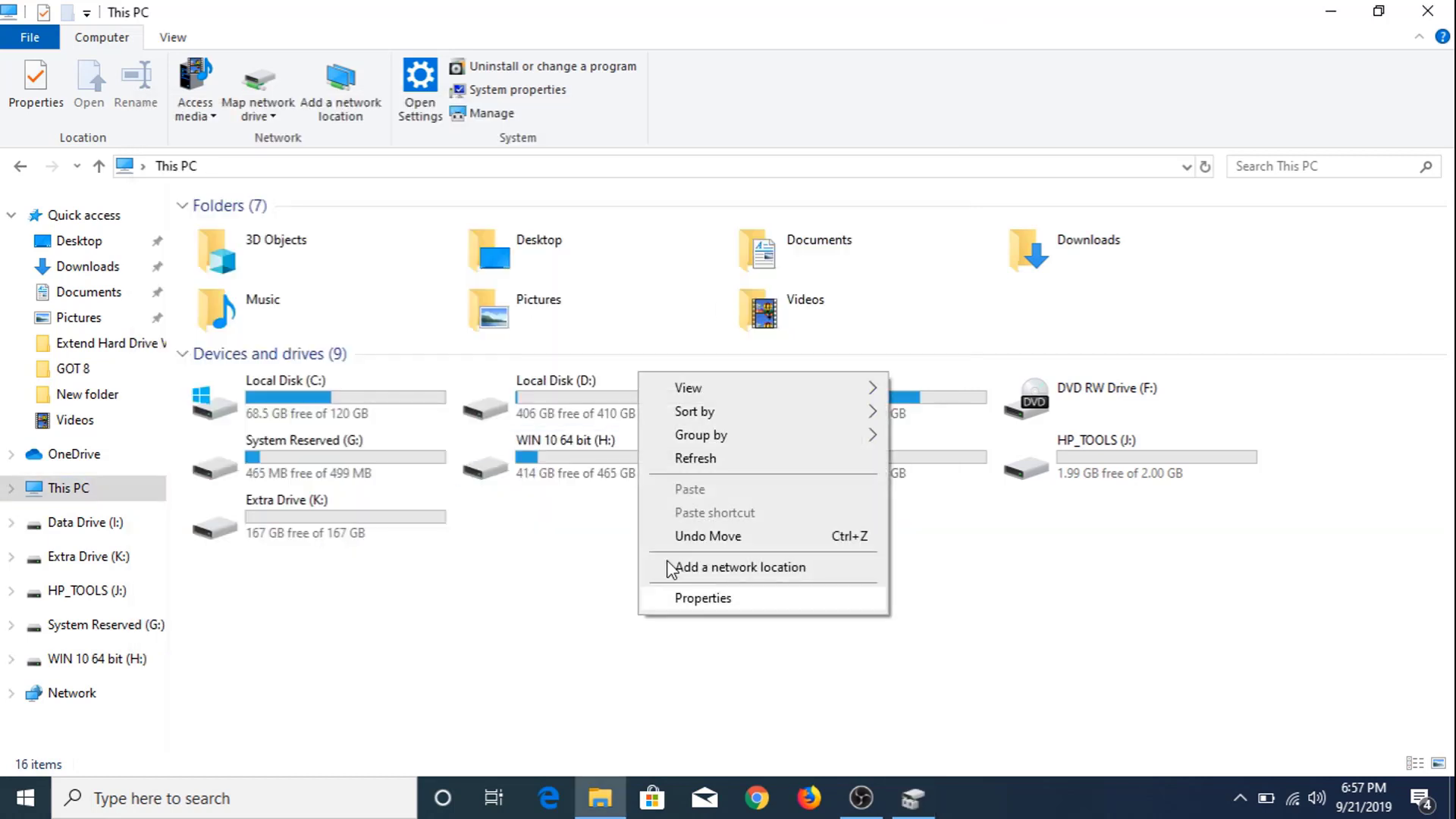
click(690, 457)
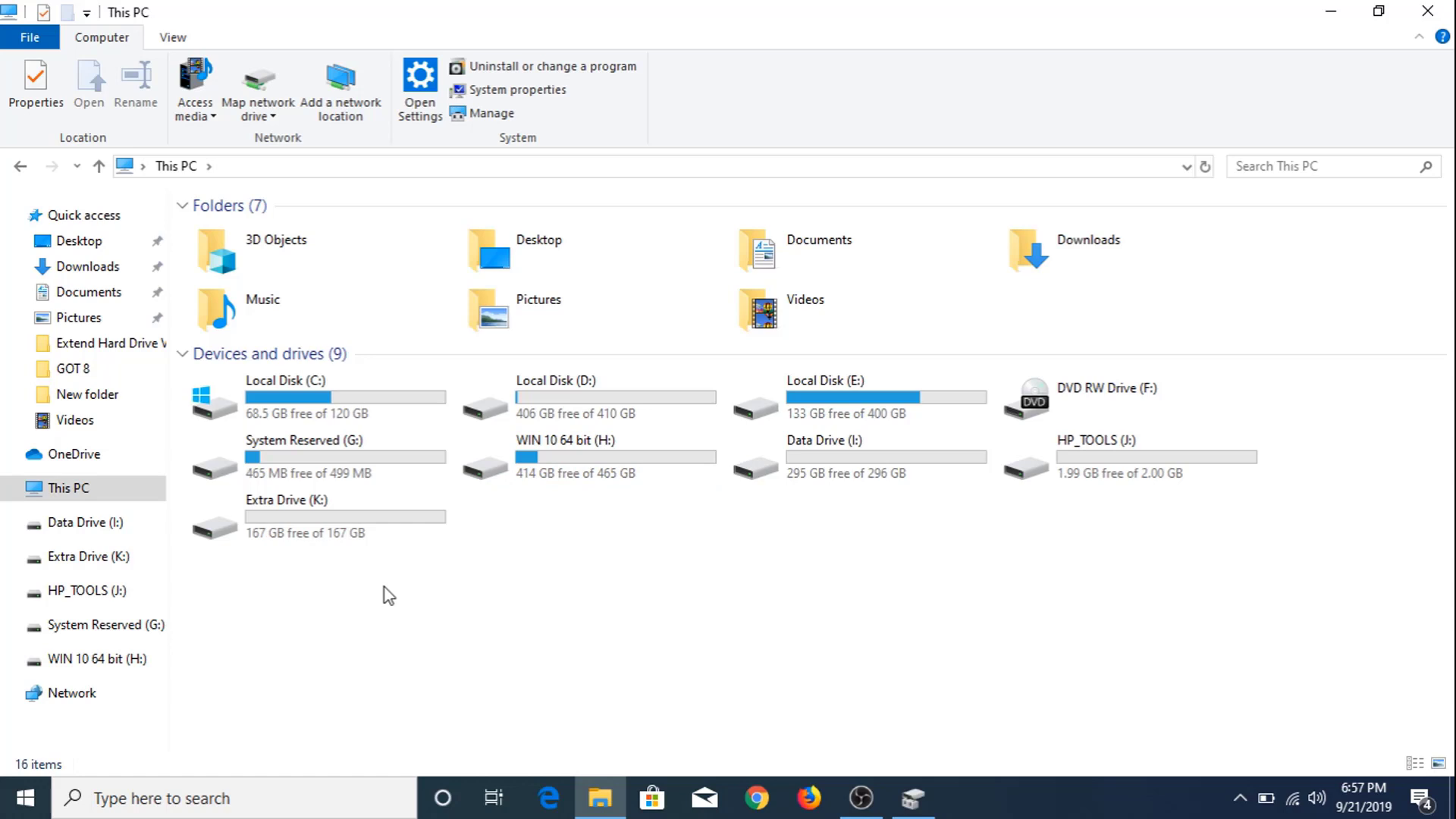